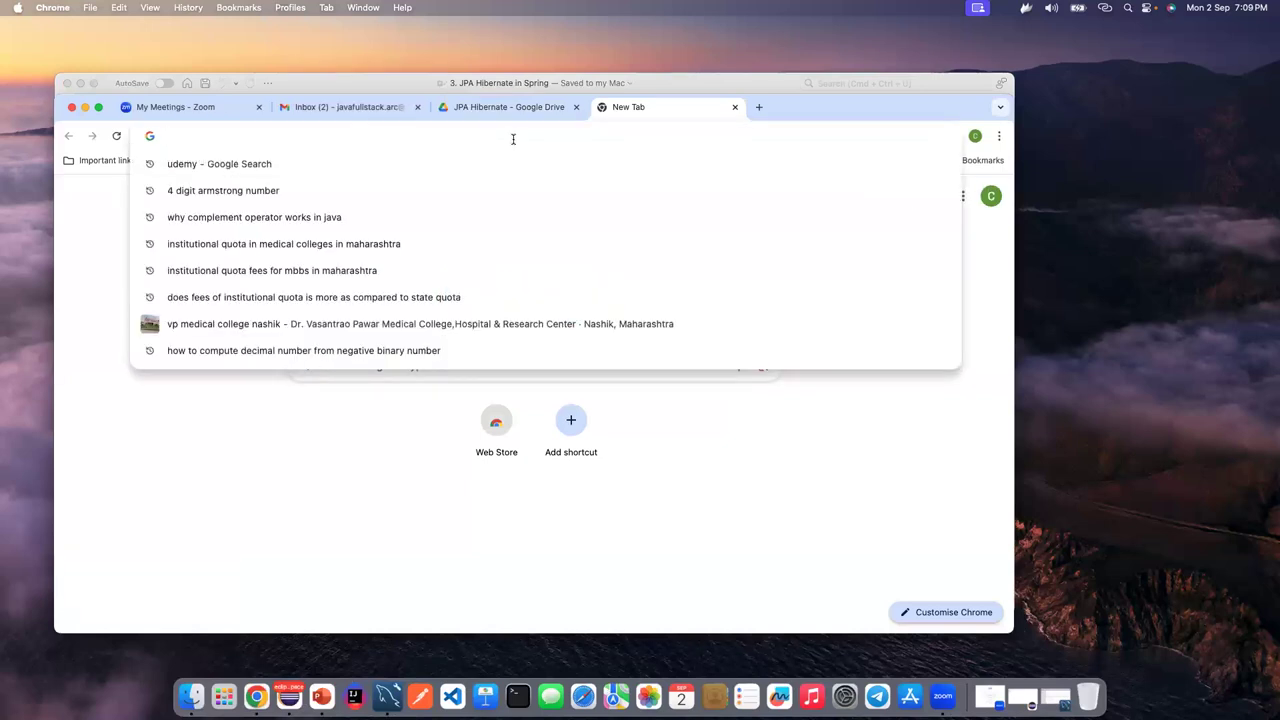
- Open the Spring Initializr site at start.spring.io
text(start)
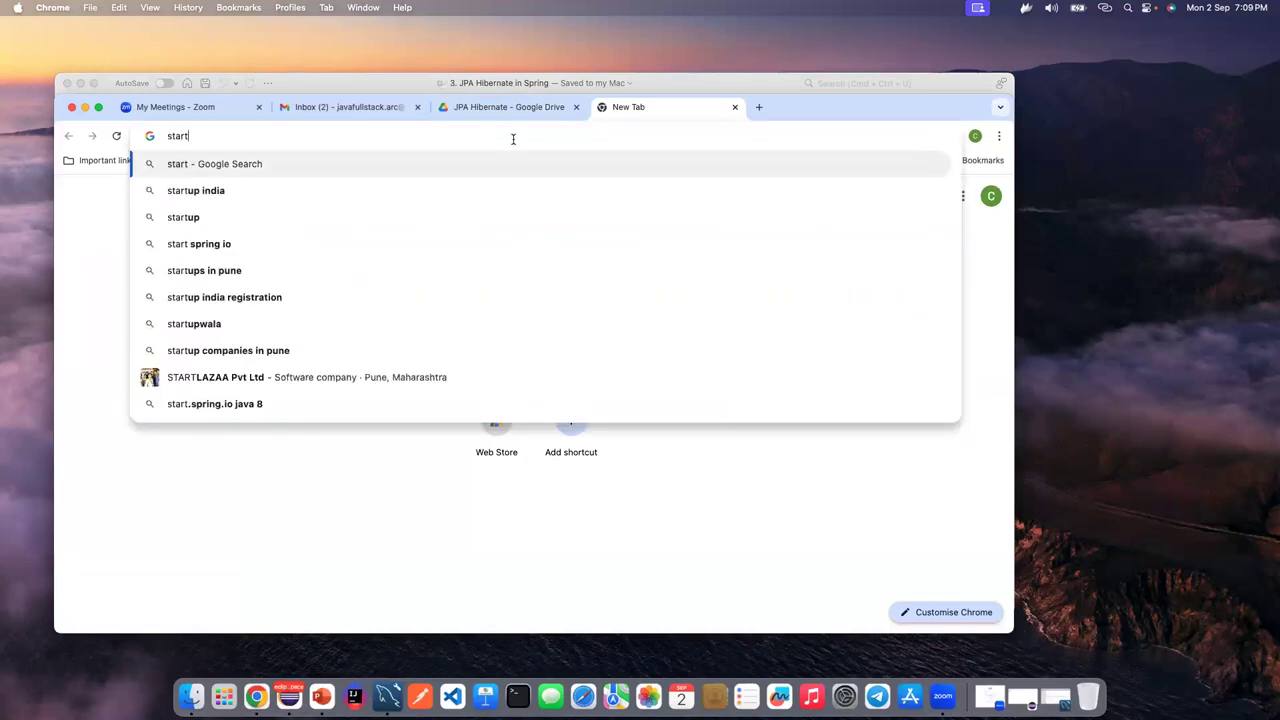
text(.spring)
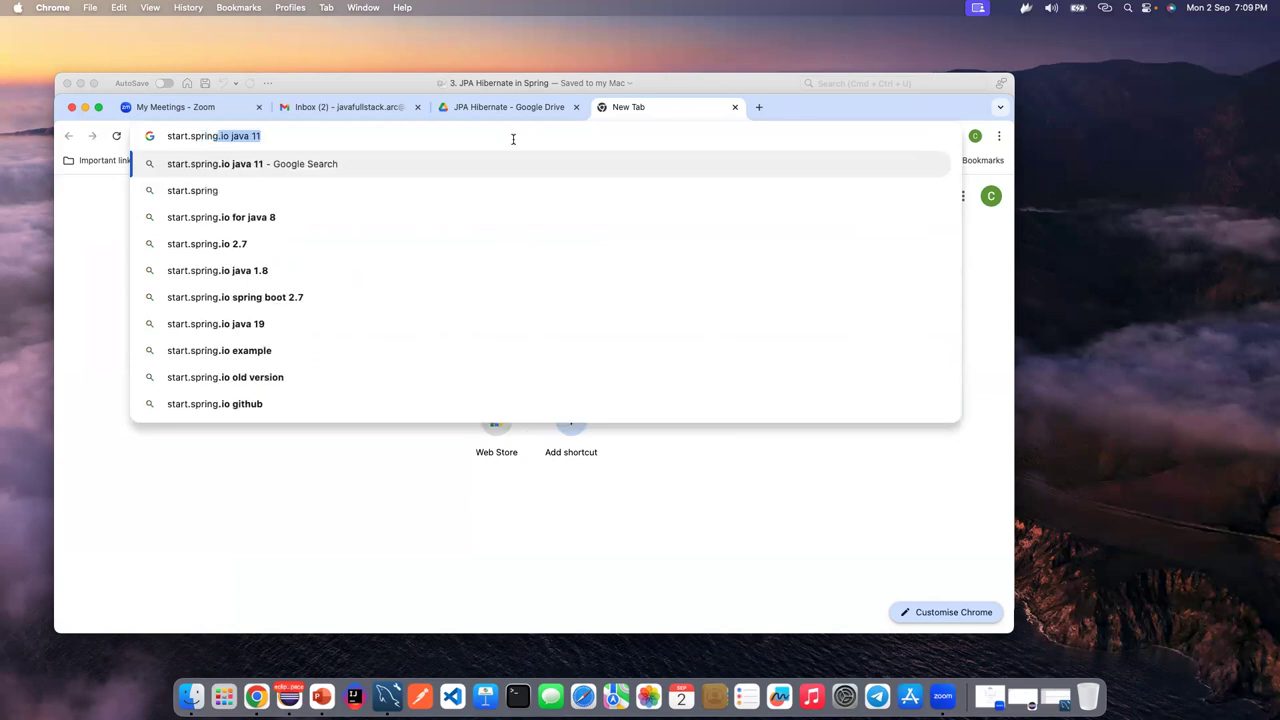
text(.io)
key(Return)
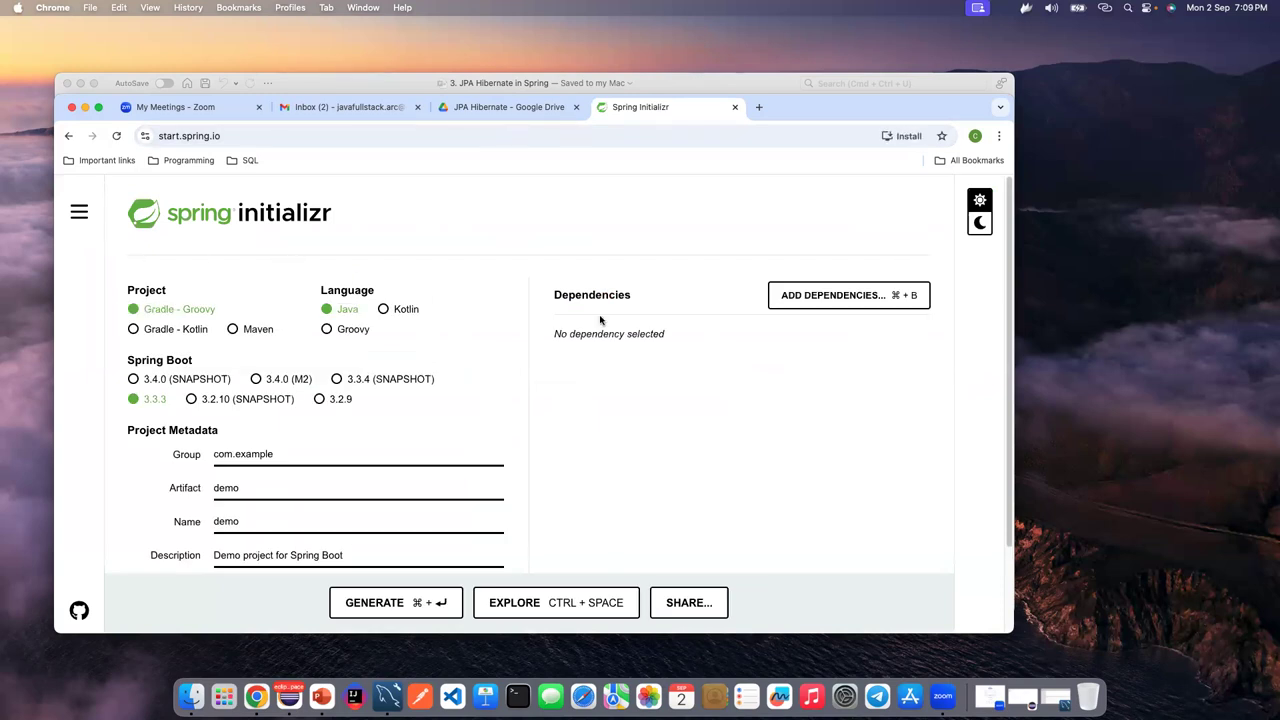
- Choose Maven as the project type, keeping Java as the language
scroll(598, 324, down, 1)
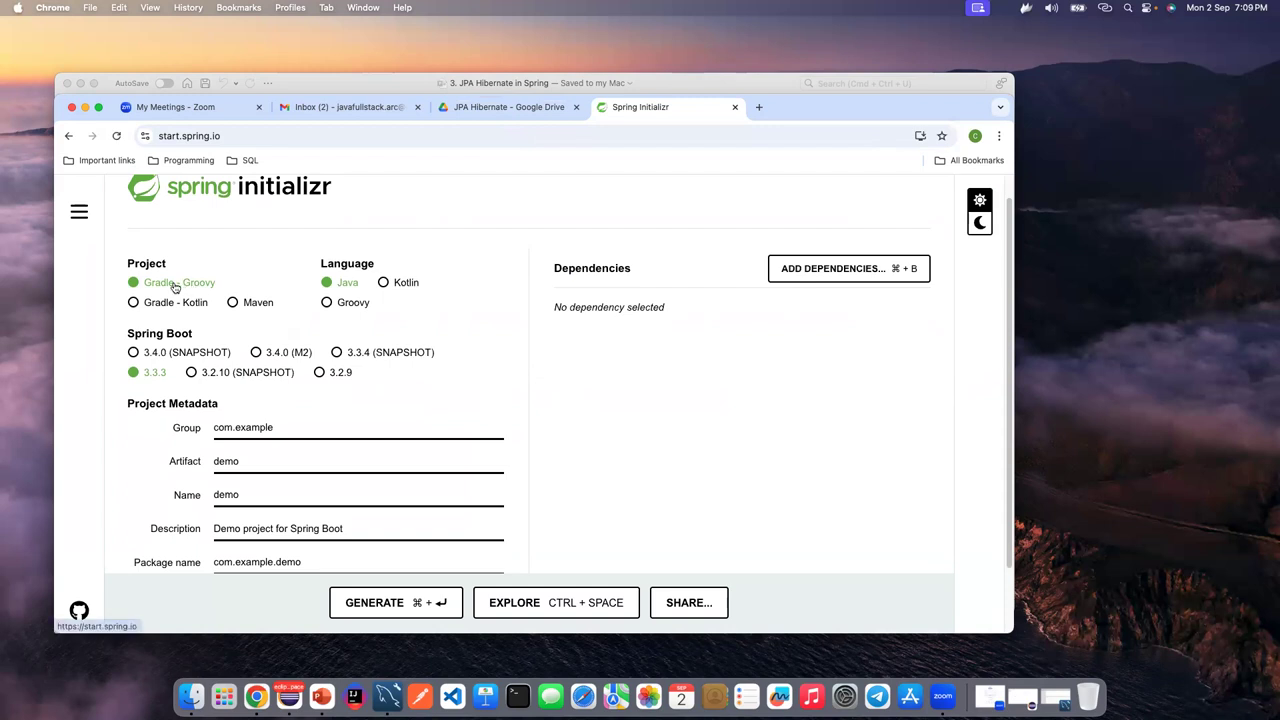
click(233, 302)
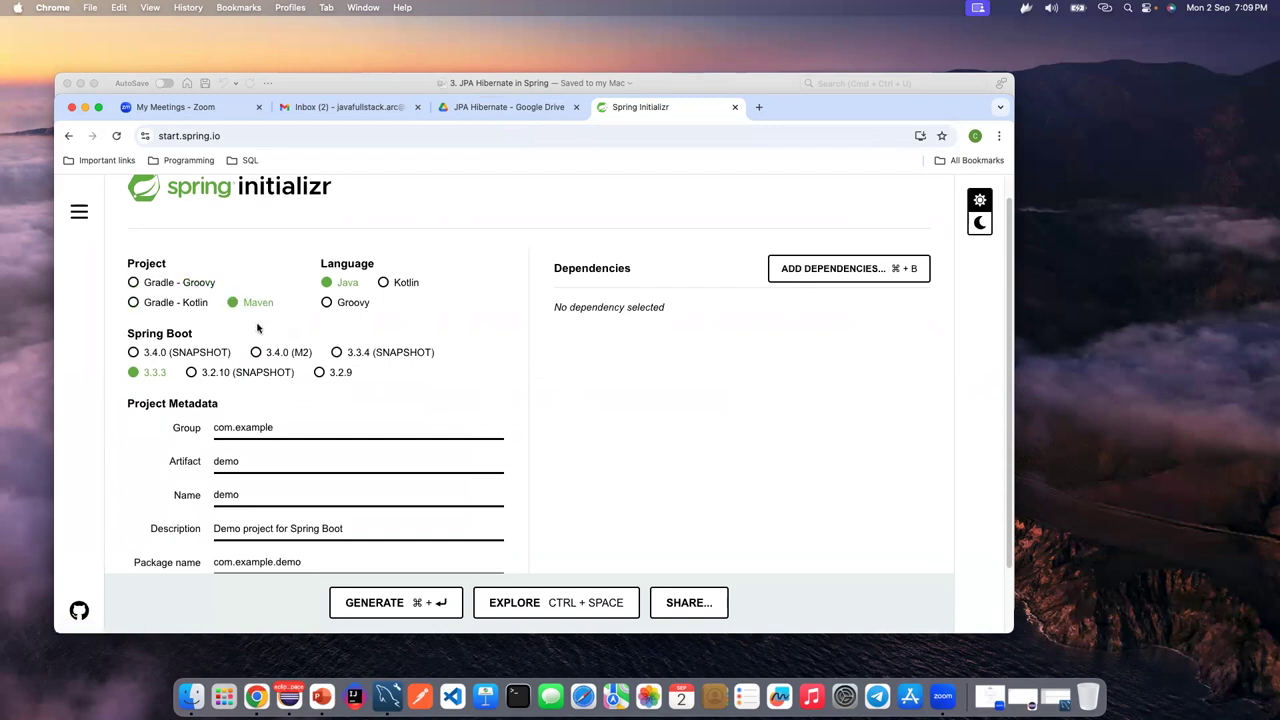
triple_click(371, 262)
click(385, 263)
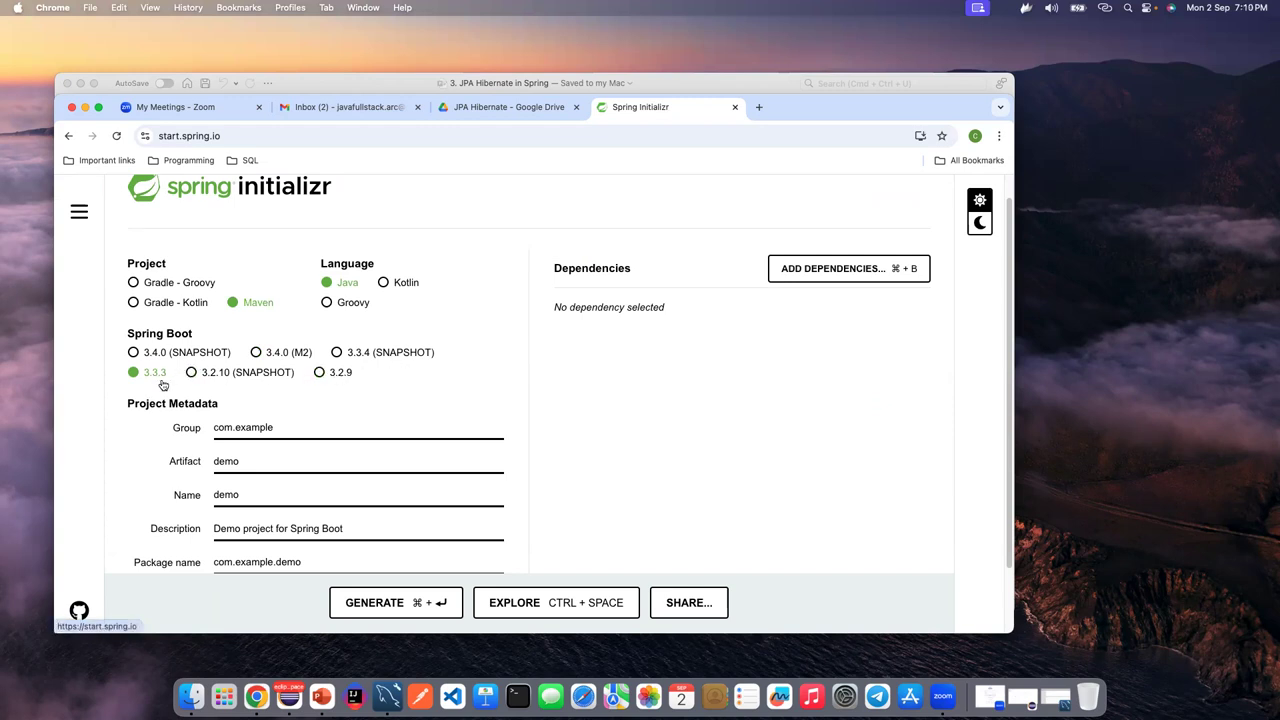
- Set the project's group to hibernate and its artifact to student-manager
scroll(424, 407, down, 2)
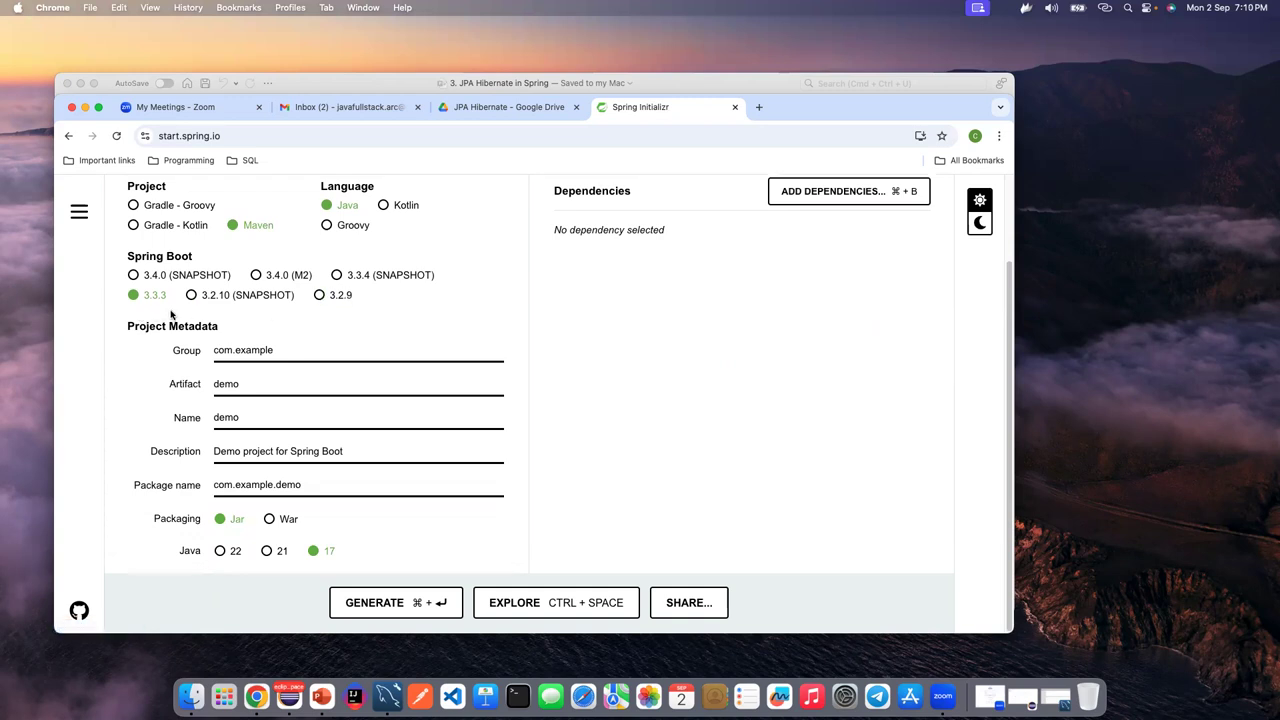
drag(286, 350, 212, 352)
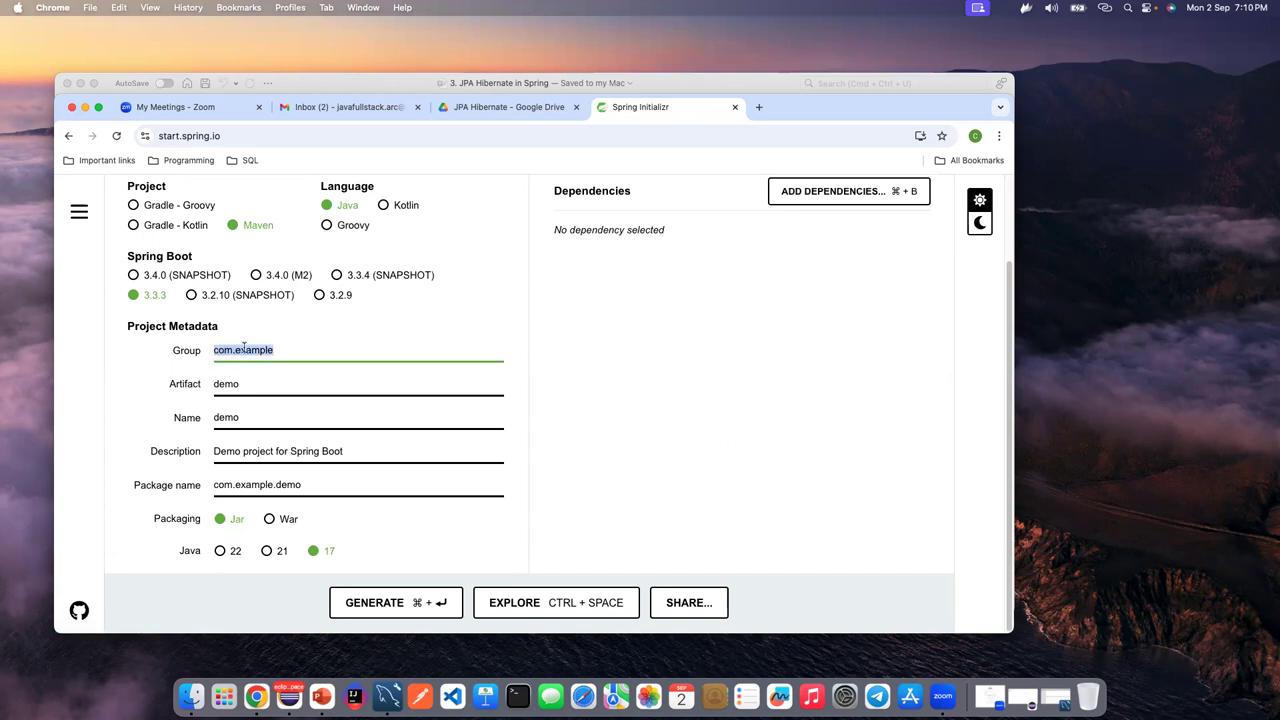
text(hib)
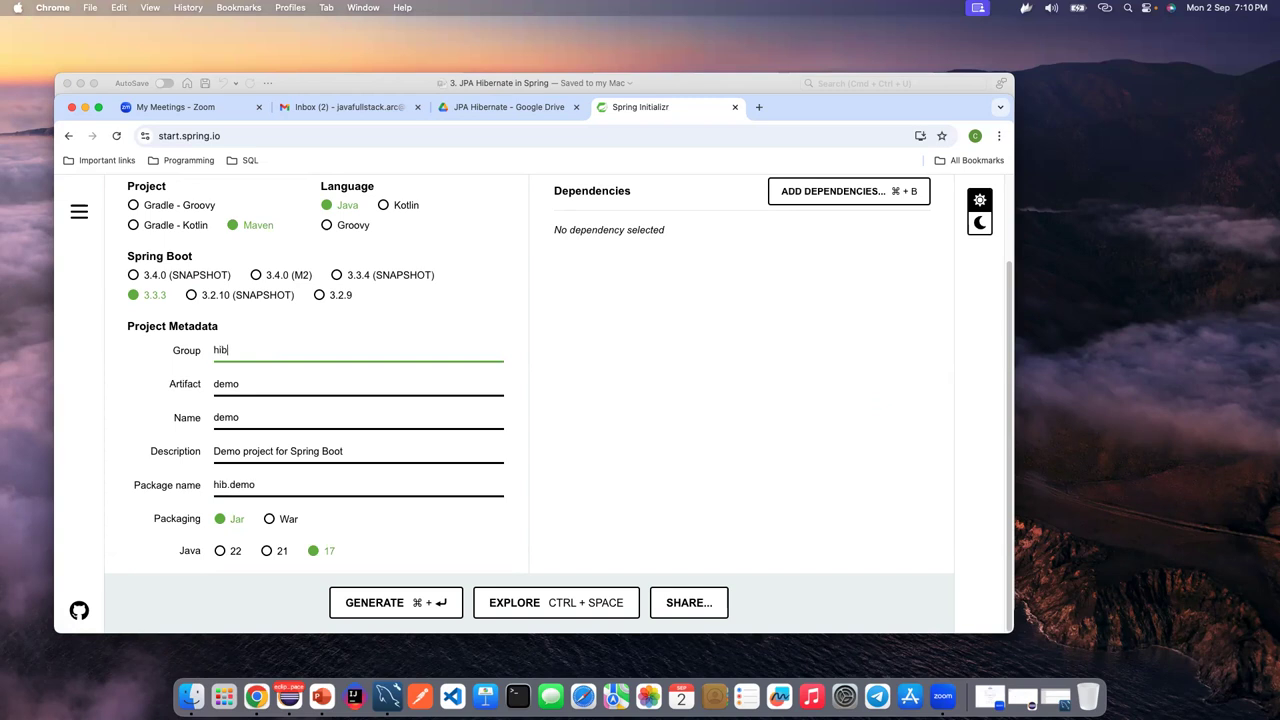
text(ernate)
click(232, 384)
double_click(232, 384)
text(ad)
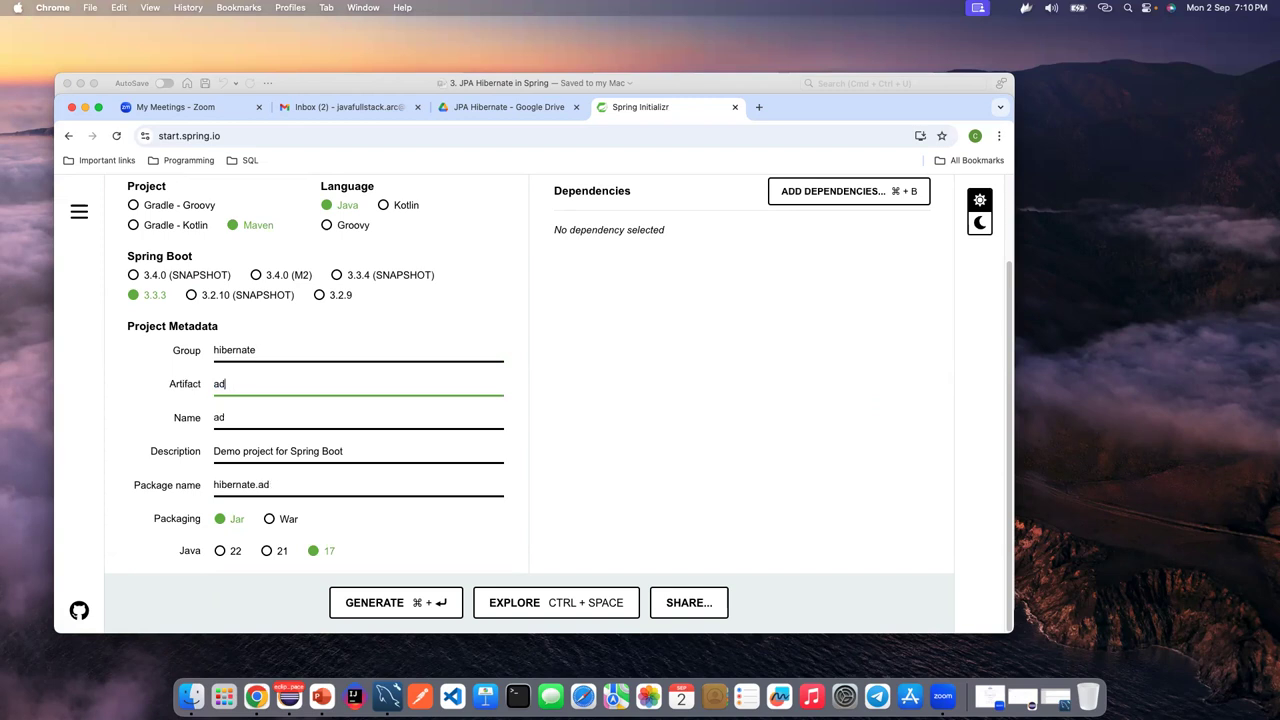
text(bstuy)
text(ent-manager)
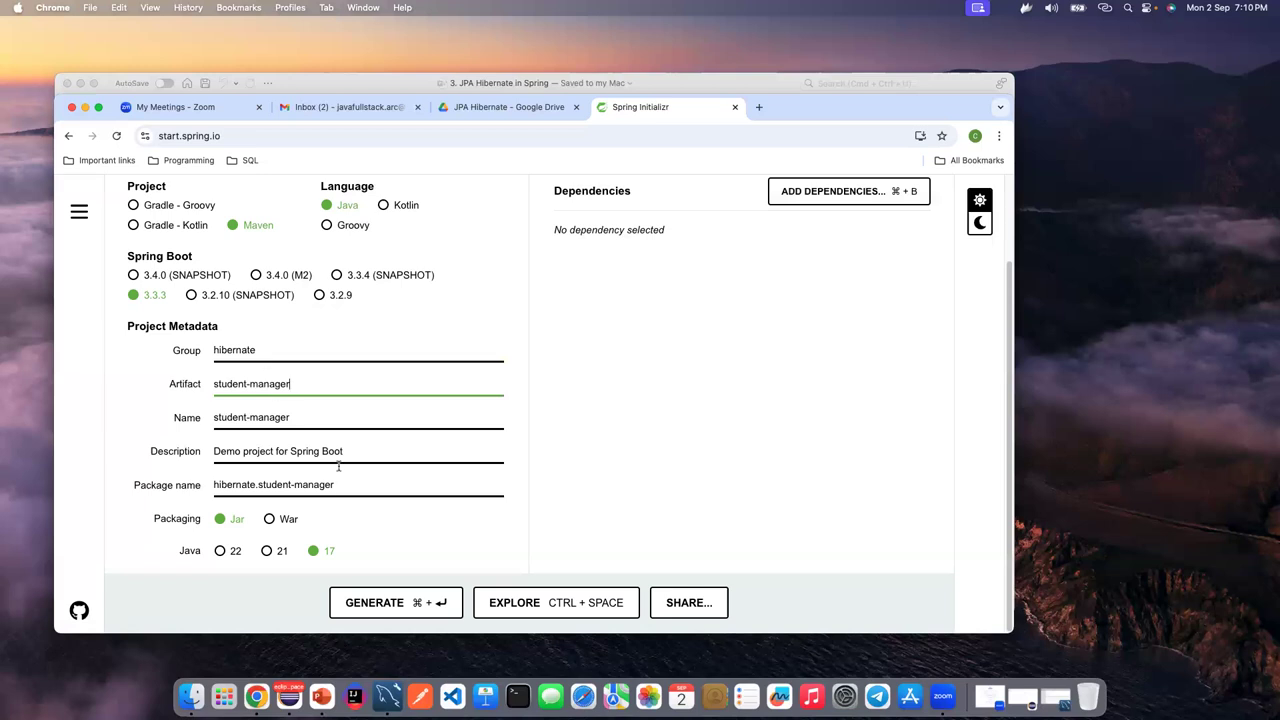
- Set the project description to "This is a student manager application" and select Java version 21
drag(351, 450, 183, 451)
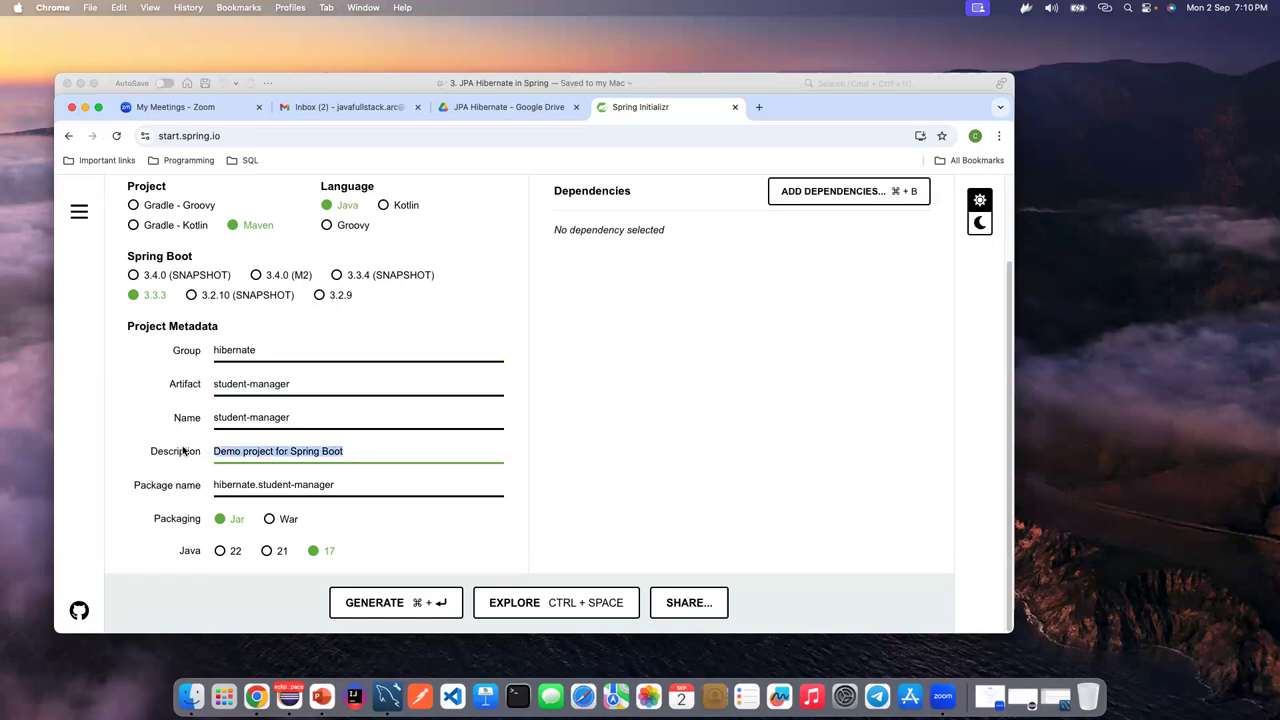
text(This is a)
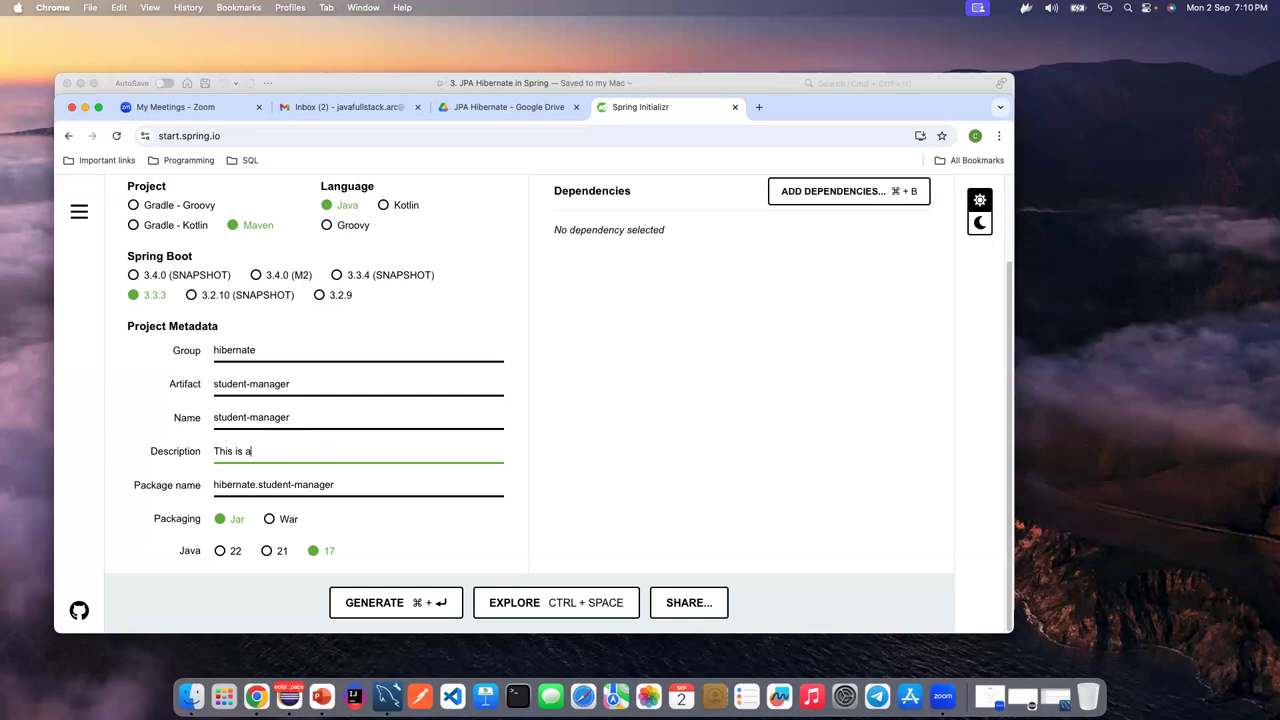
text( student manager application)
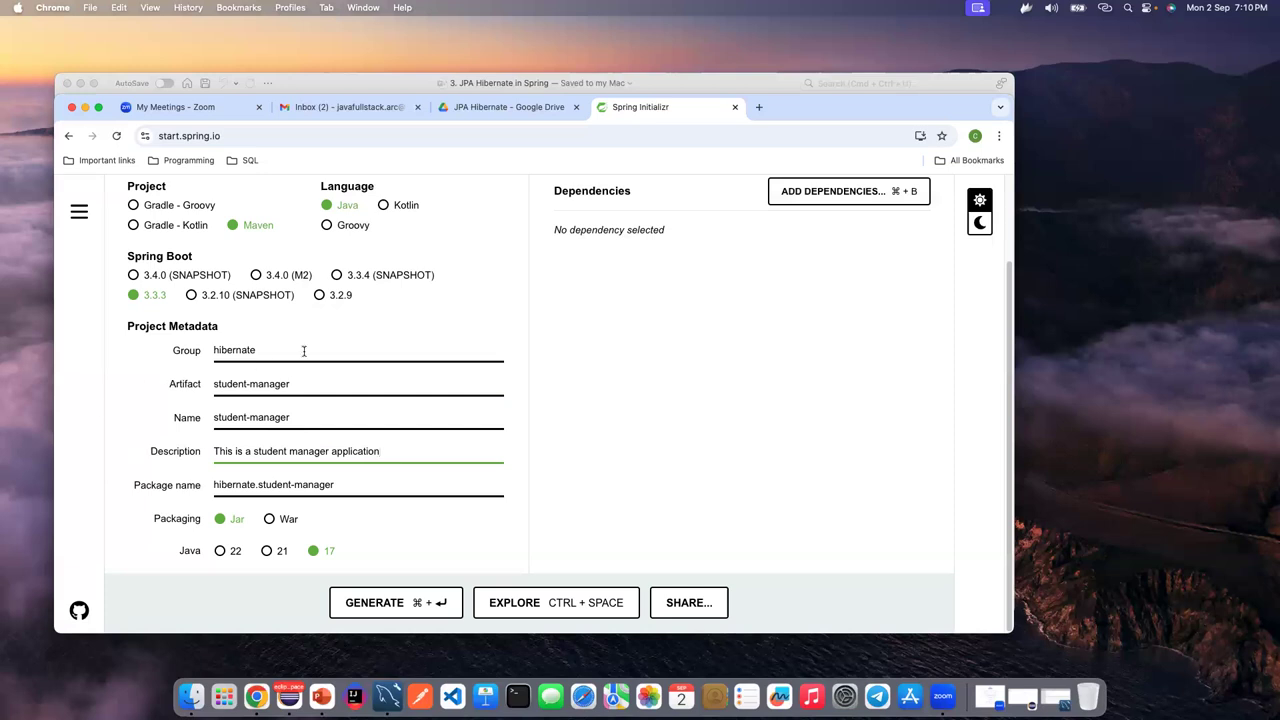
drag(298, 384, 195, 383)
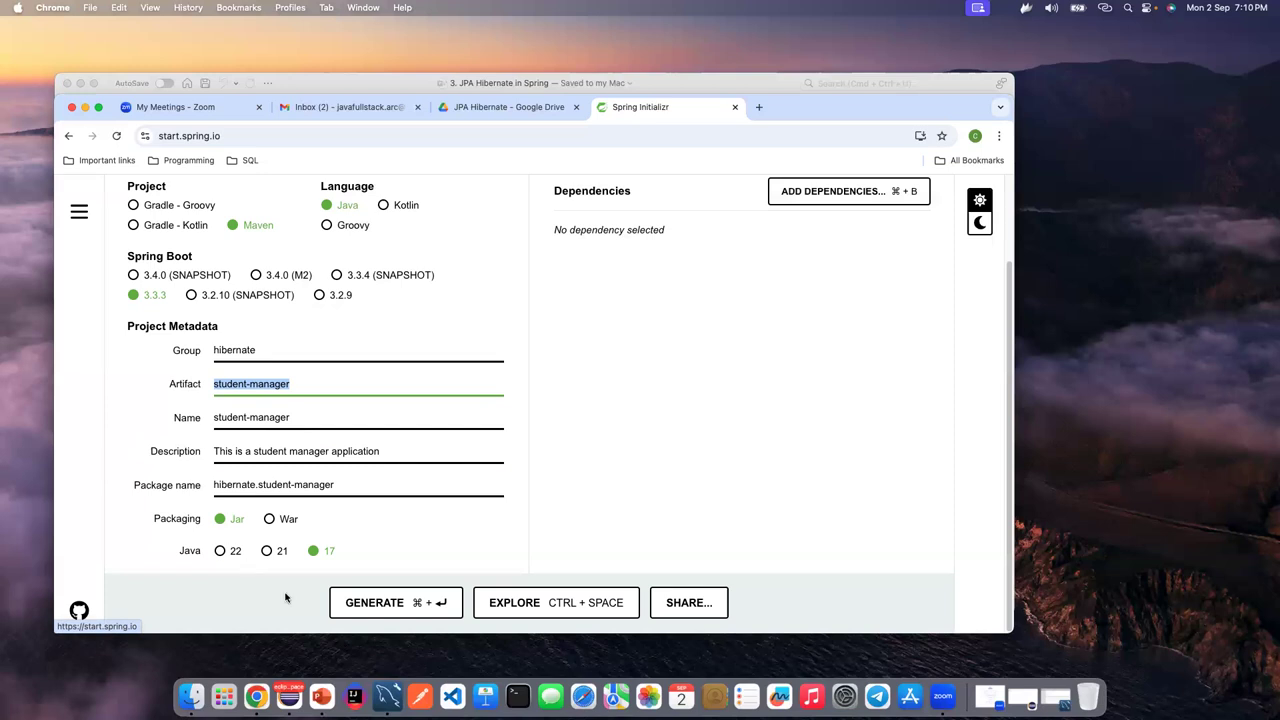
click(268, 552)
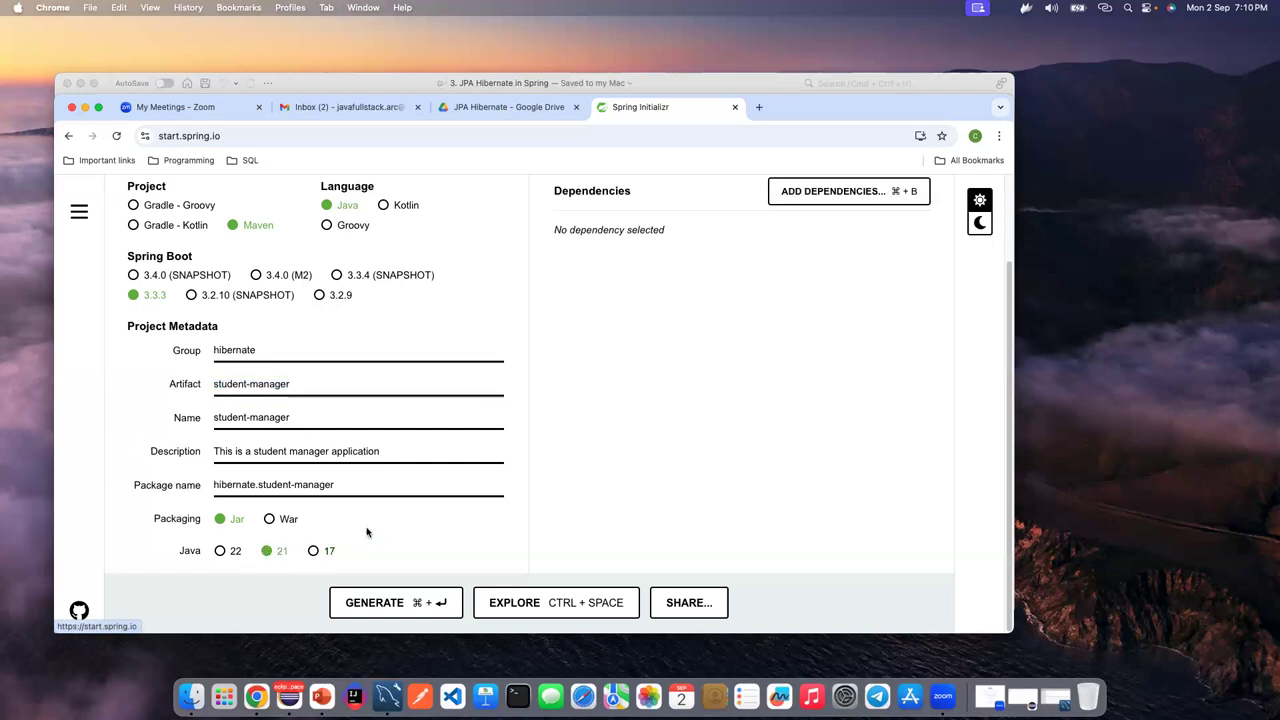
- Find the Spring Data JPA dependency and add it to the project
scroll(505, 494, up, 3)
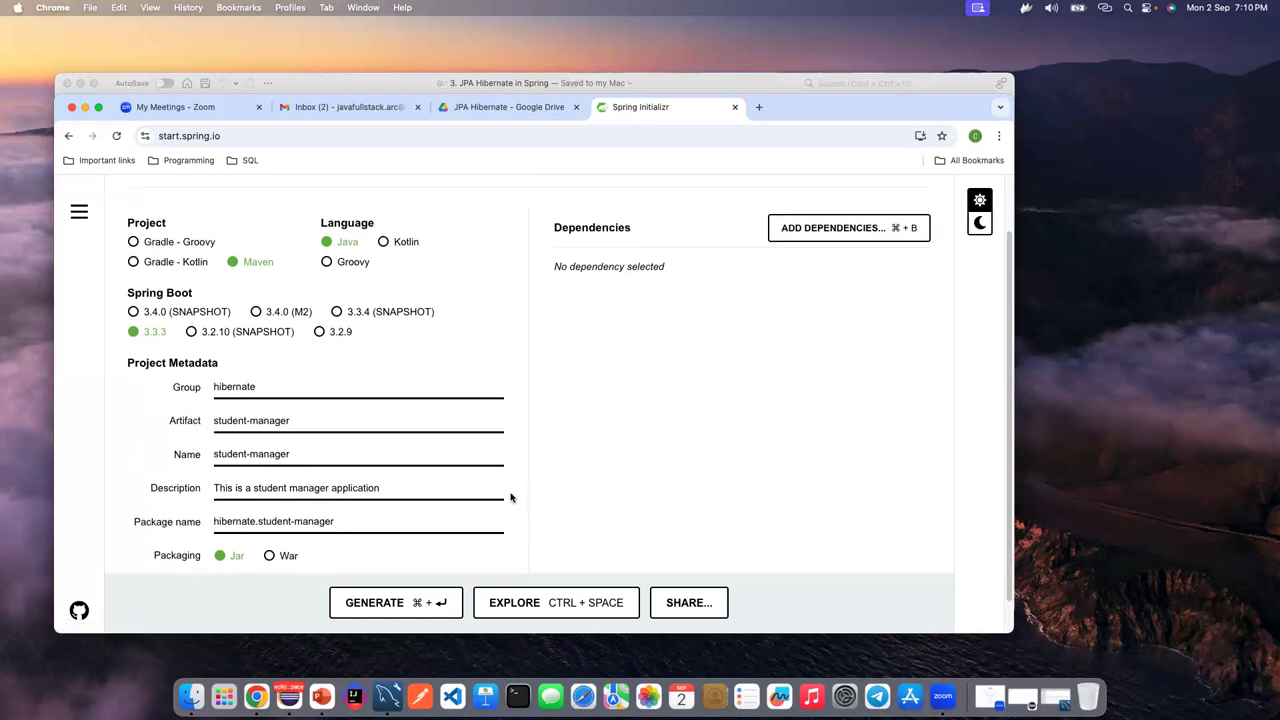
click(839, 298)
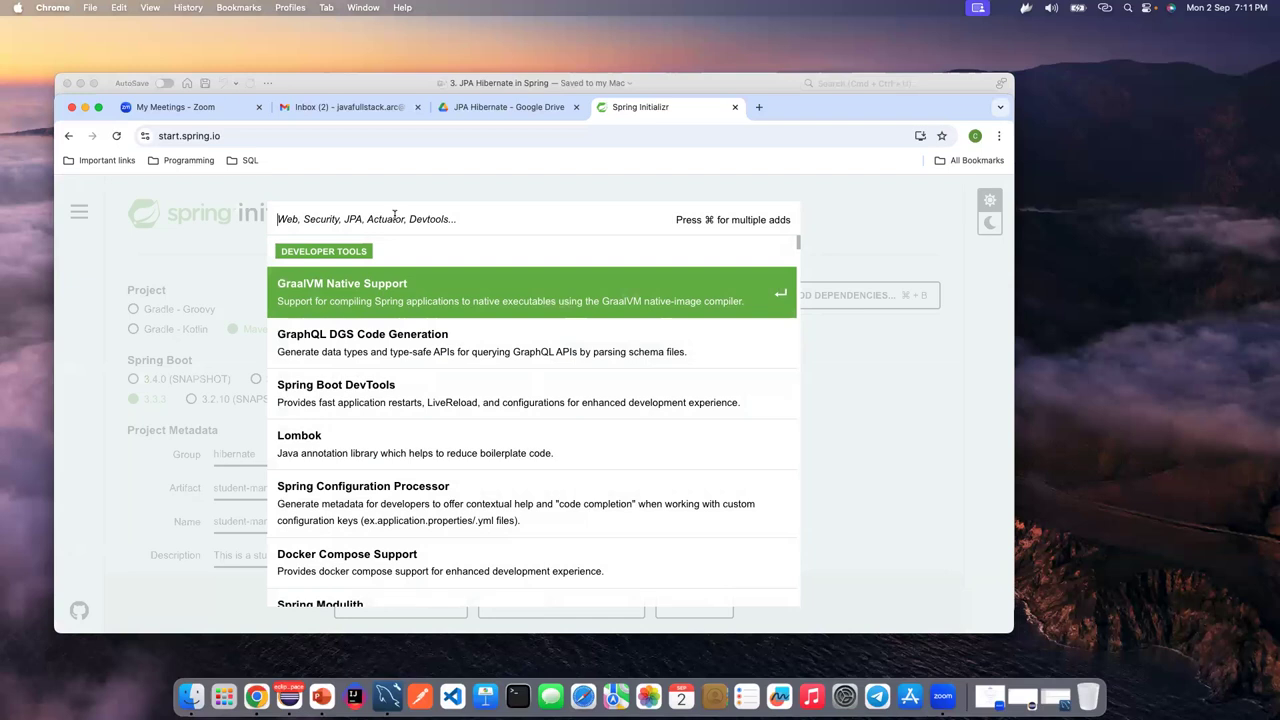
text(Data)
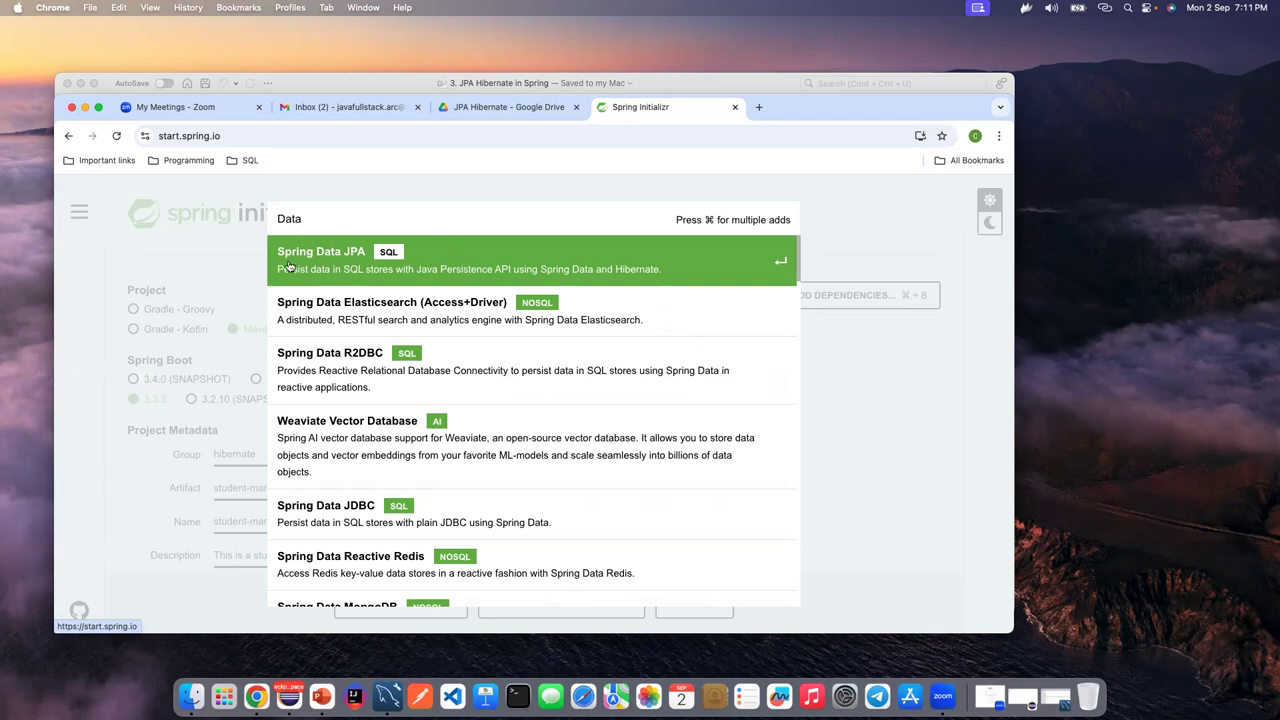
click(440, 272)
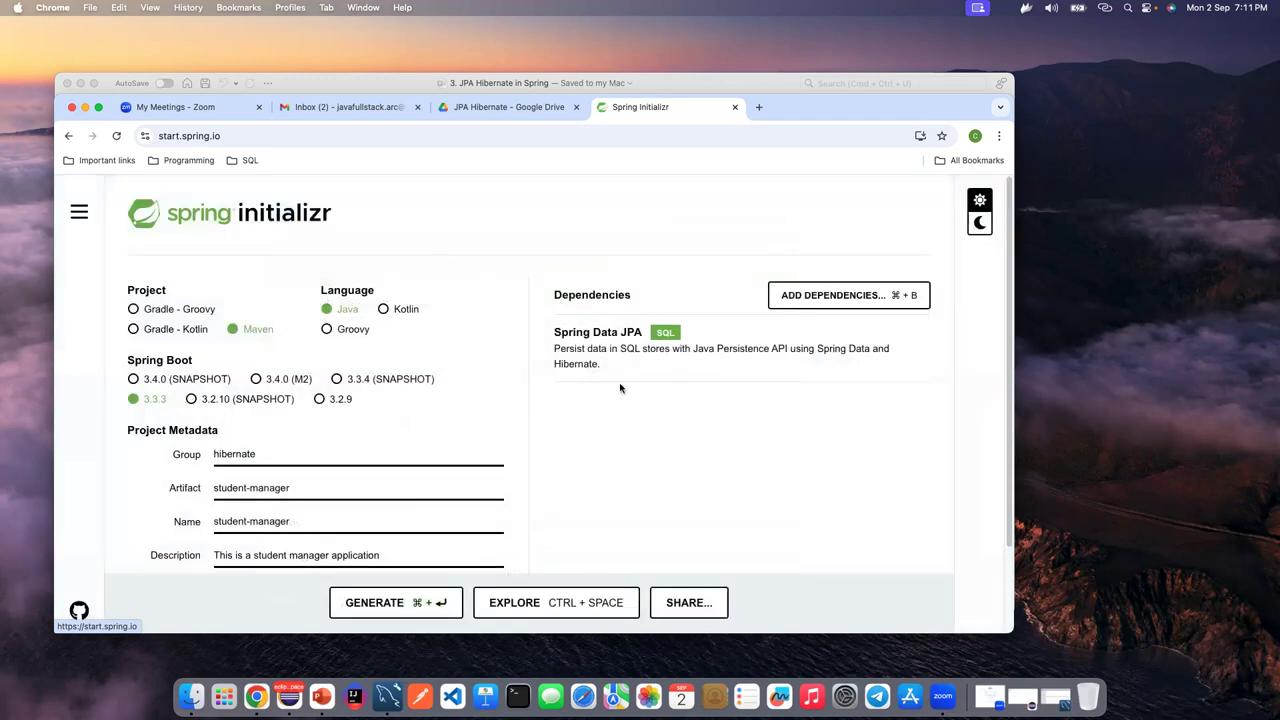
- Add the MySQL Driver dependency to the project
click(790, 298)
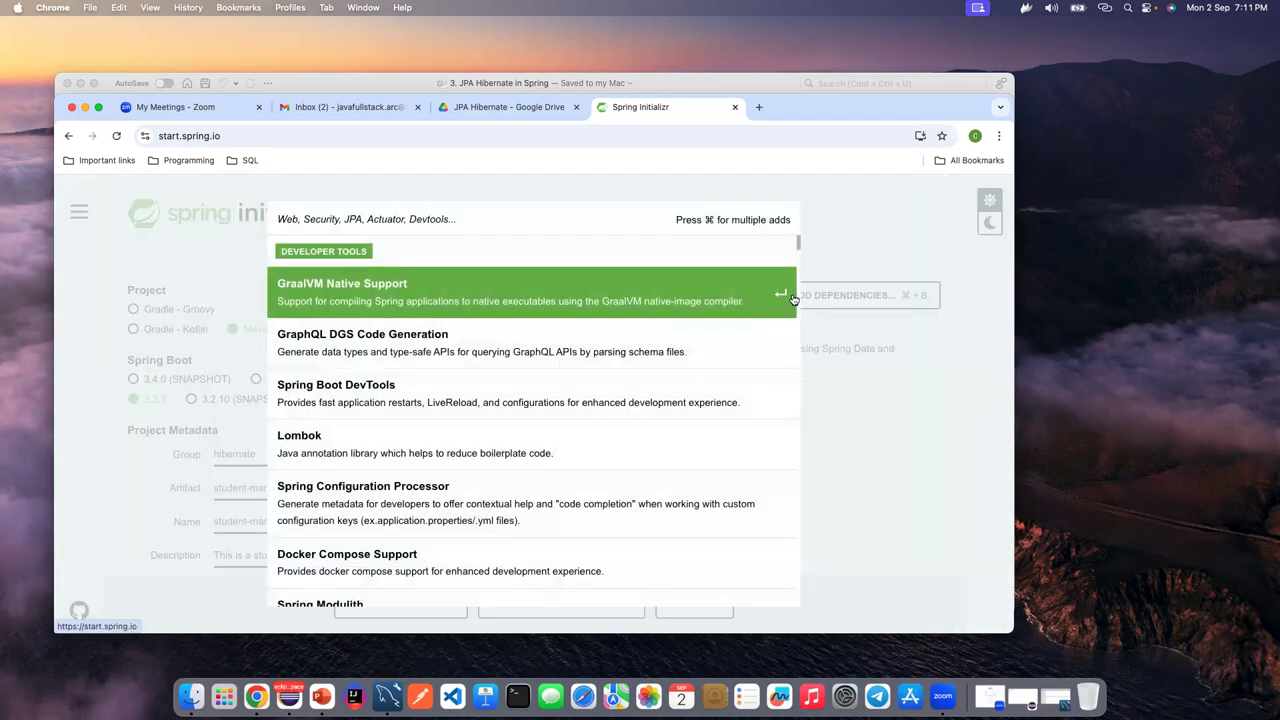
text(My)
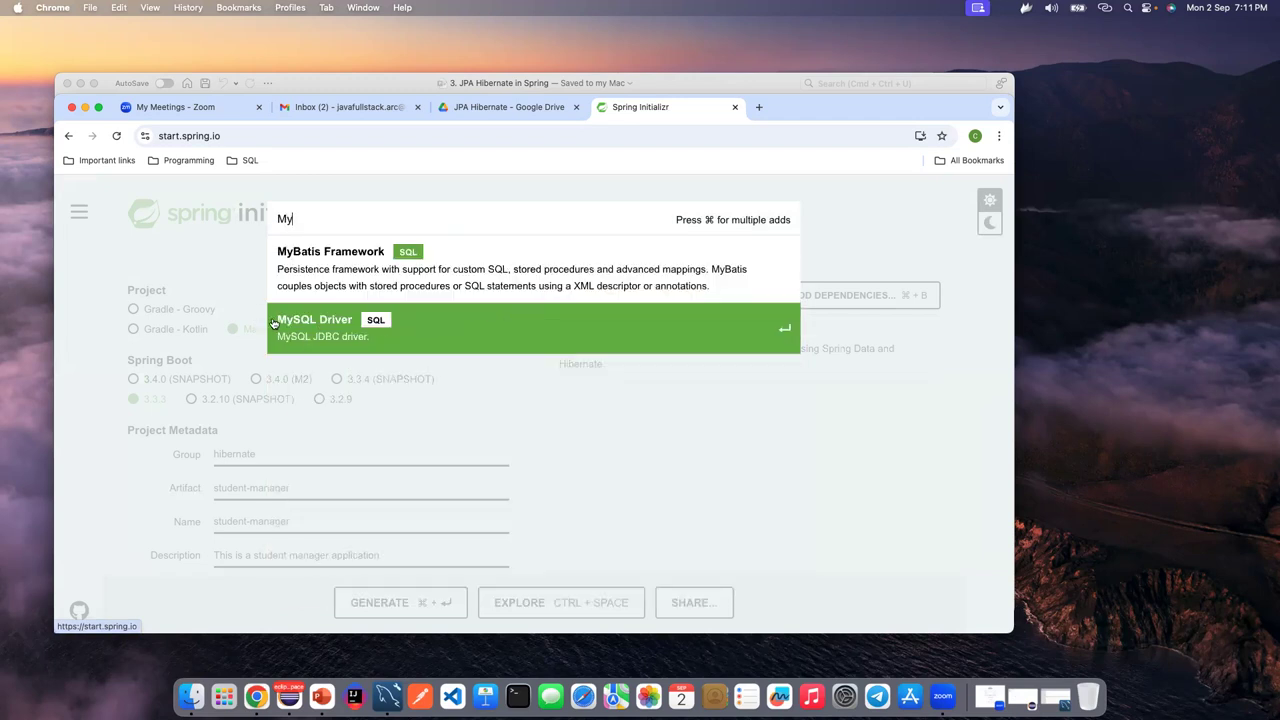
click(350, 333)
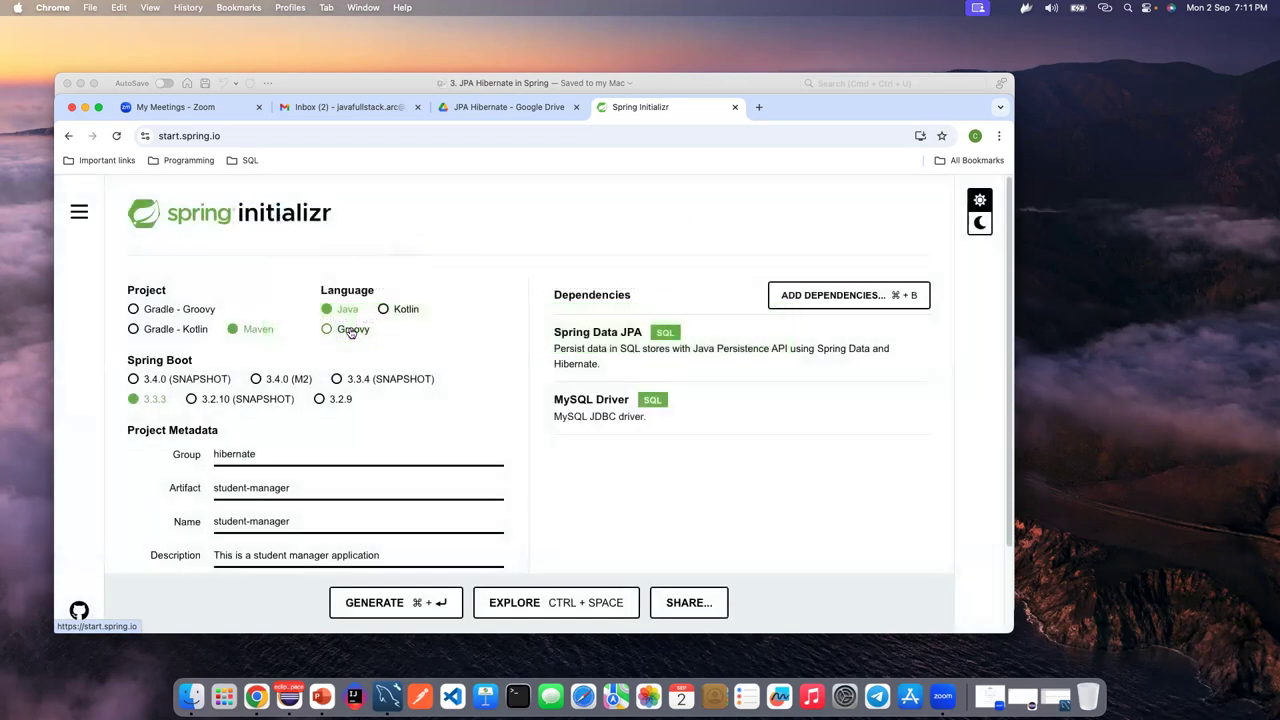
- Review the project settings, generate the project archive and show the downloaded file in Finder
scroll(677, 474, down, 2)
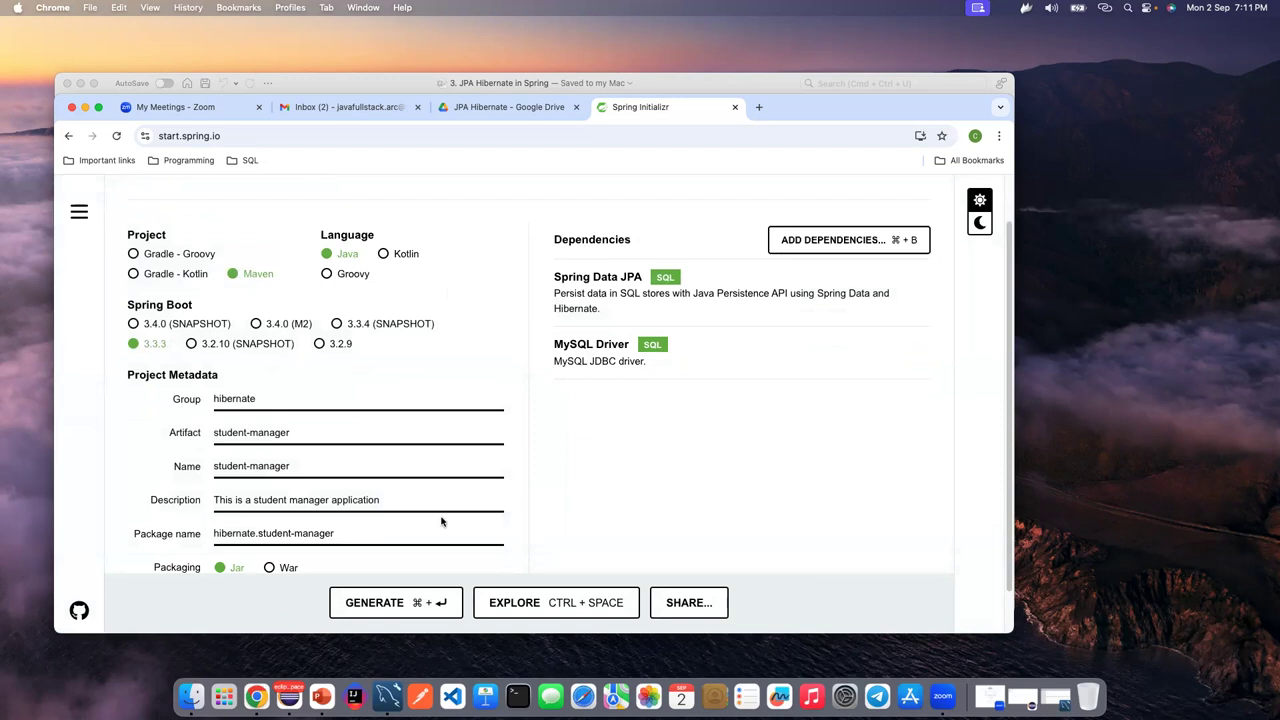
scroll(441, 521, down, 1)
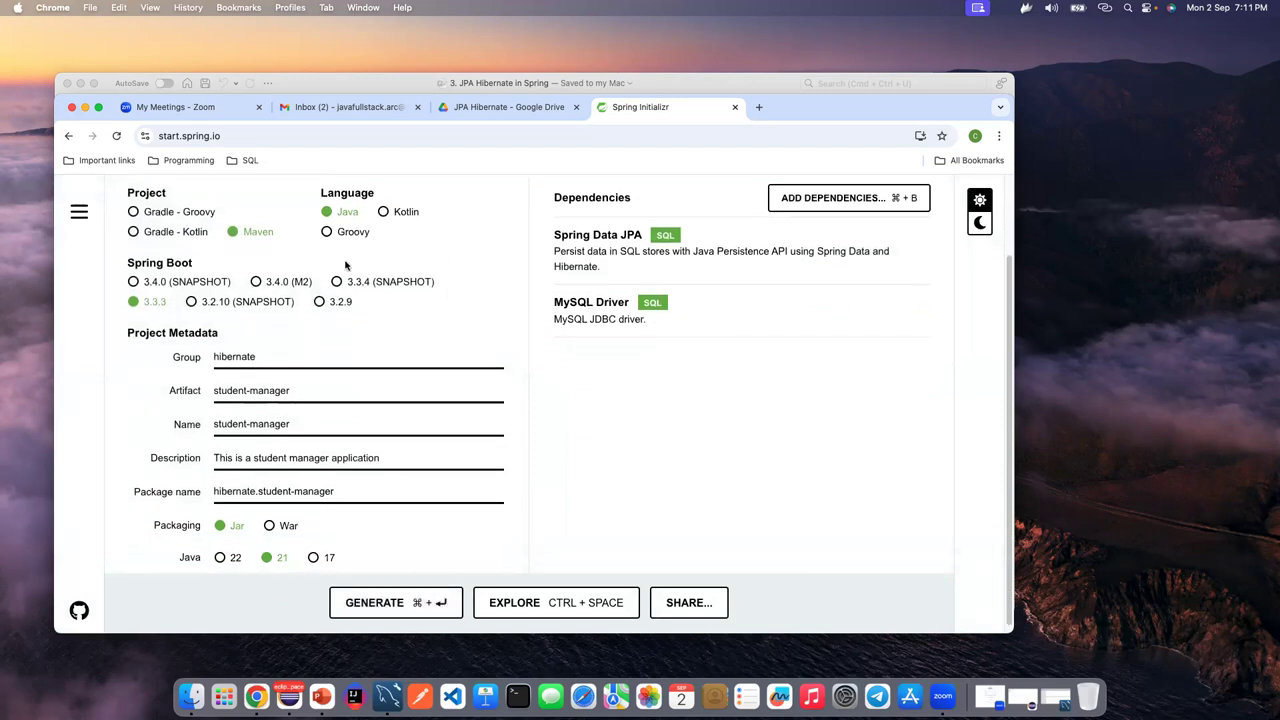
scroll(457, 355, down, 1)
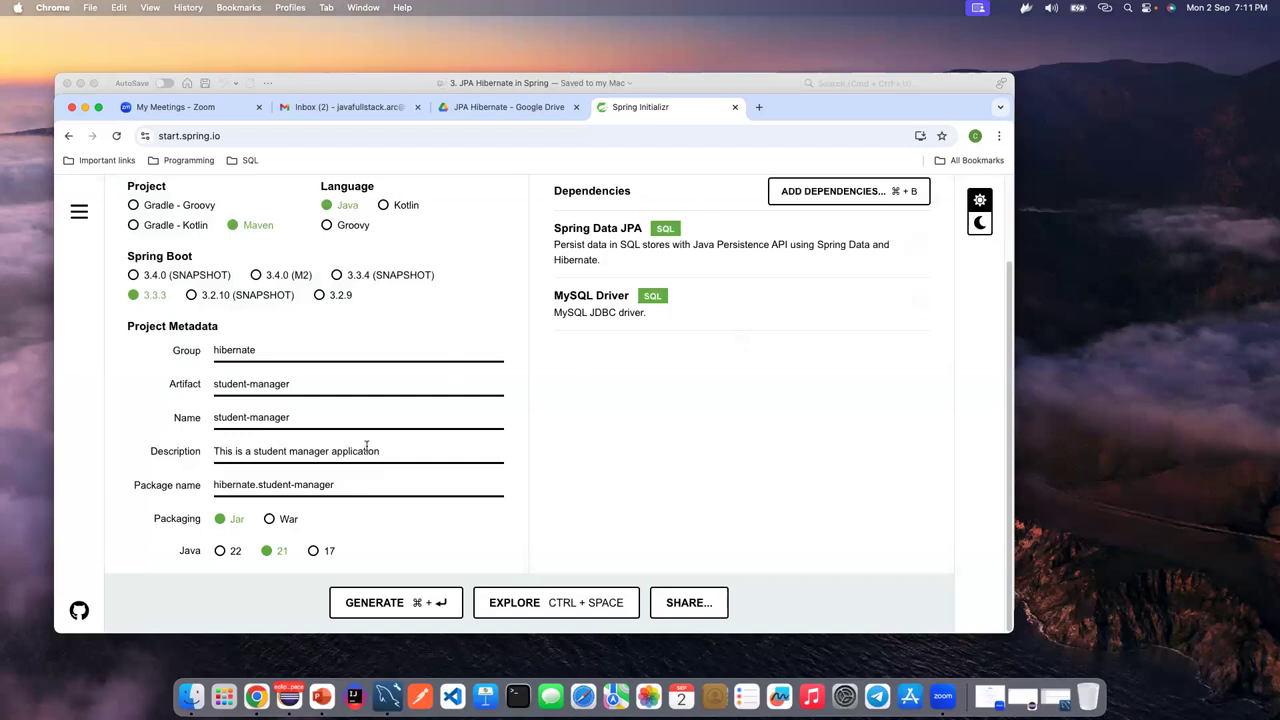
click(396, 604)
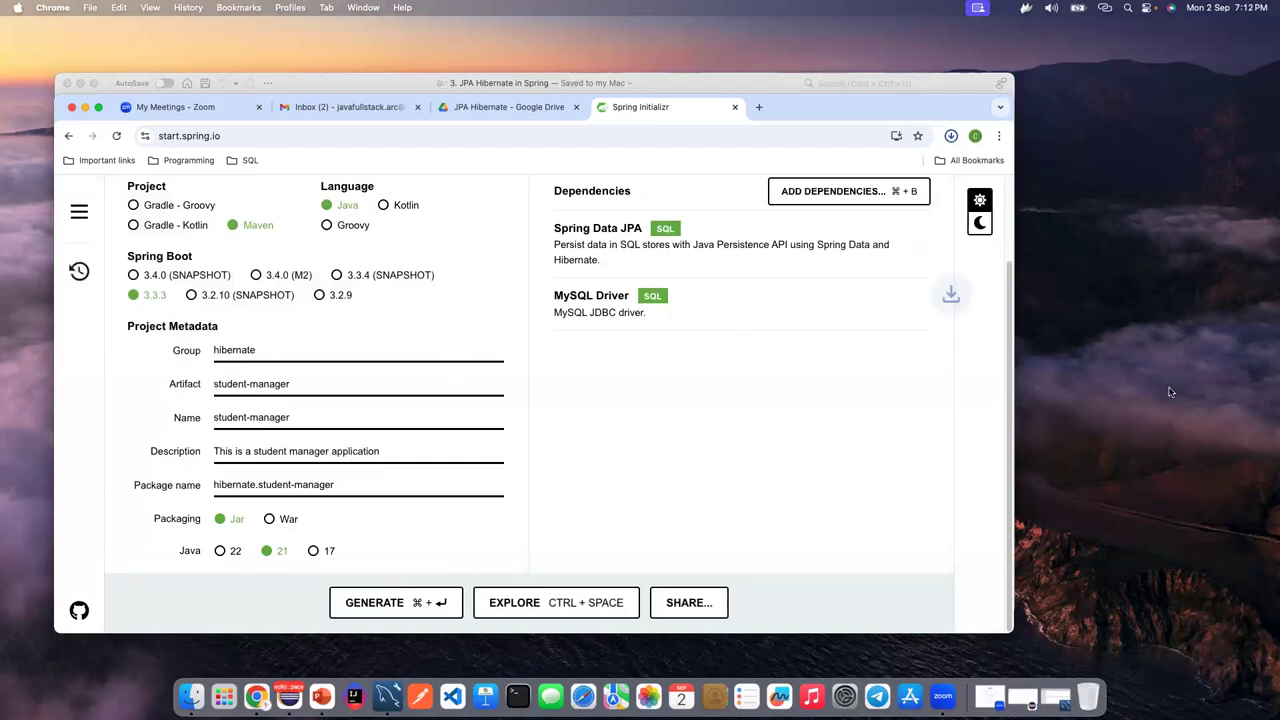
click(914, 170)
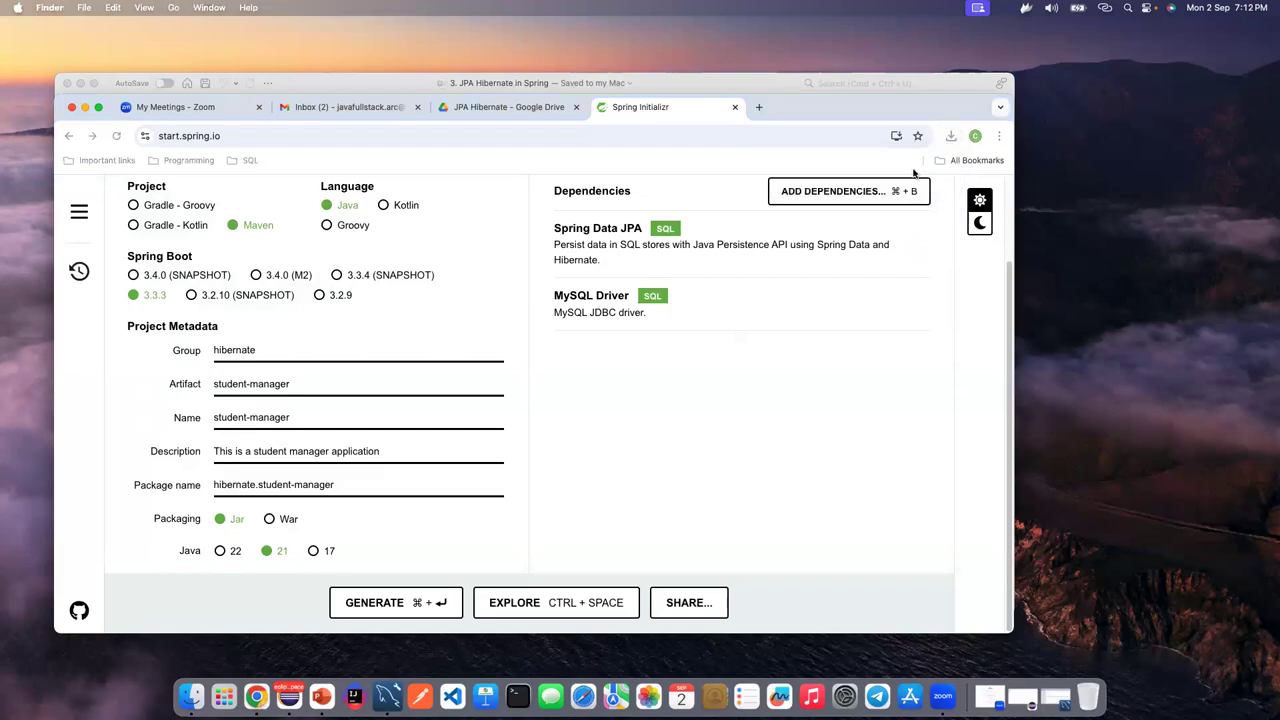
- Copy student-manager.zip from Downloads into the eclipse-workspace folder inside Data
right_click(545, 170)
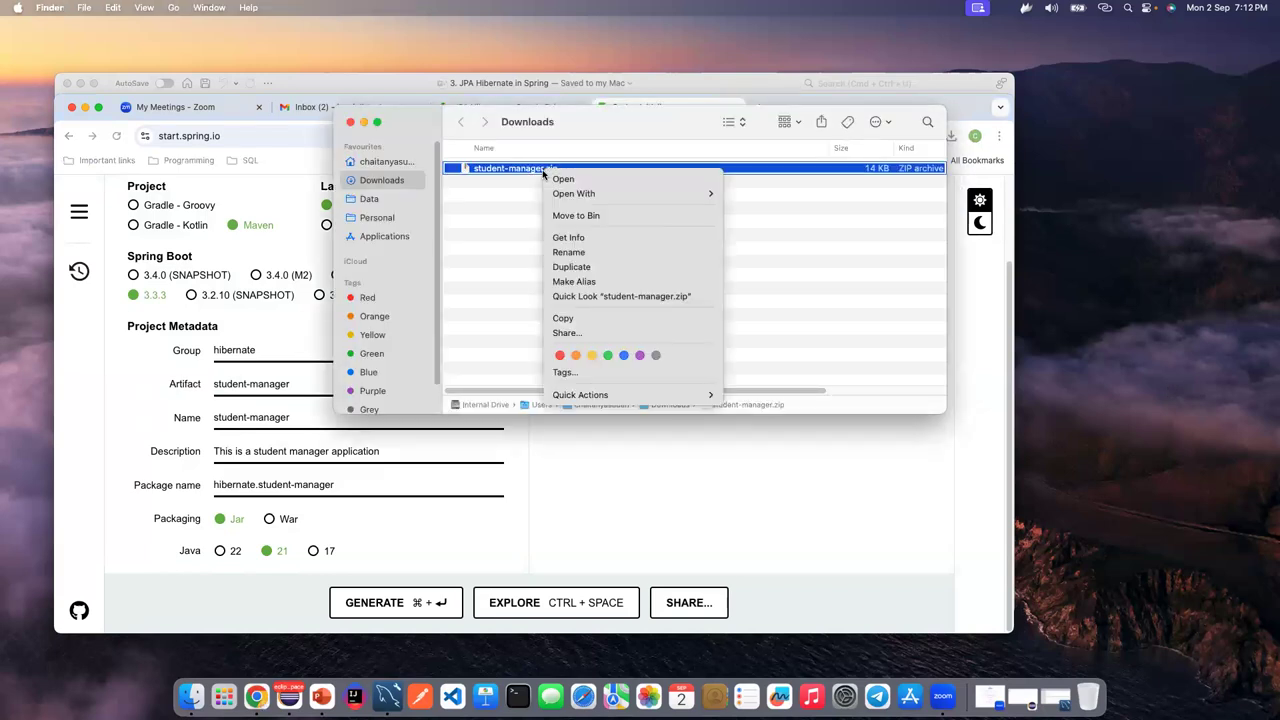
click(566, 318)
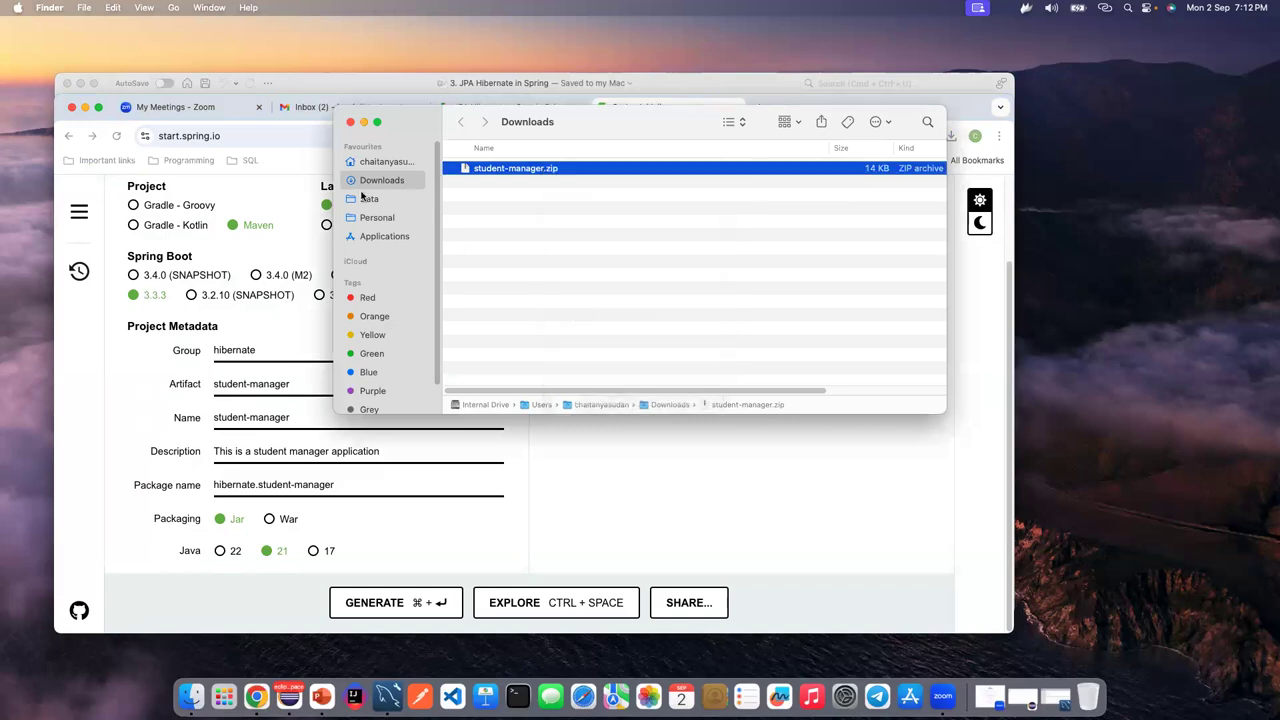
click(366, 198)
double_click(576, 170)
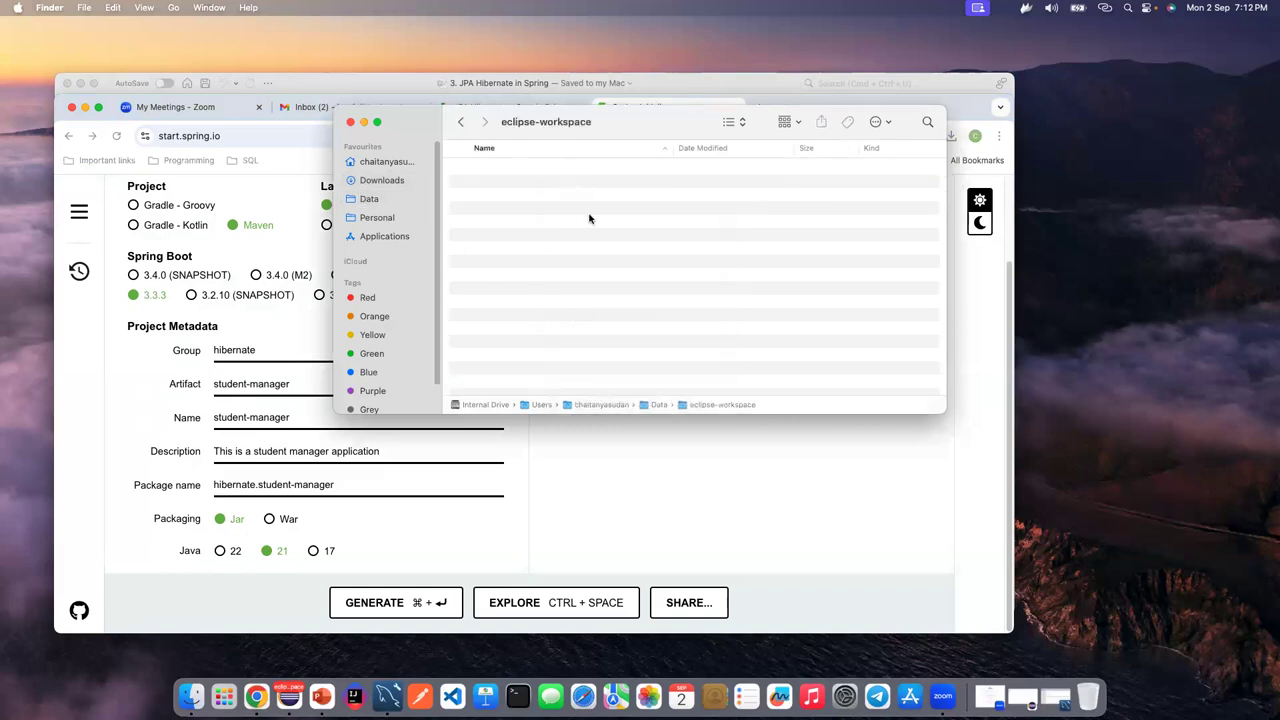
right_click(589, 218)
click(620, 240)
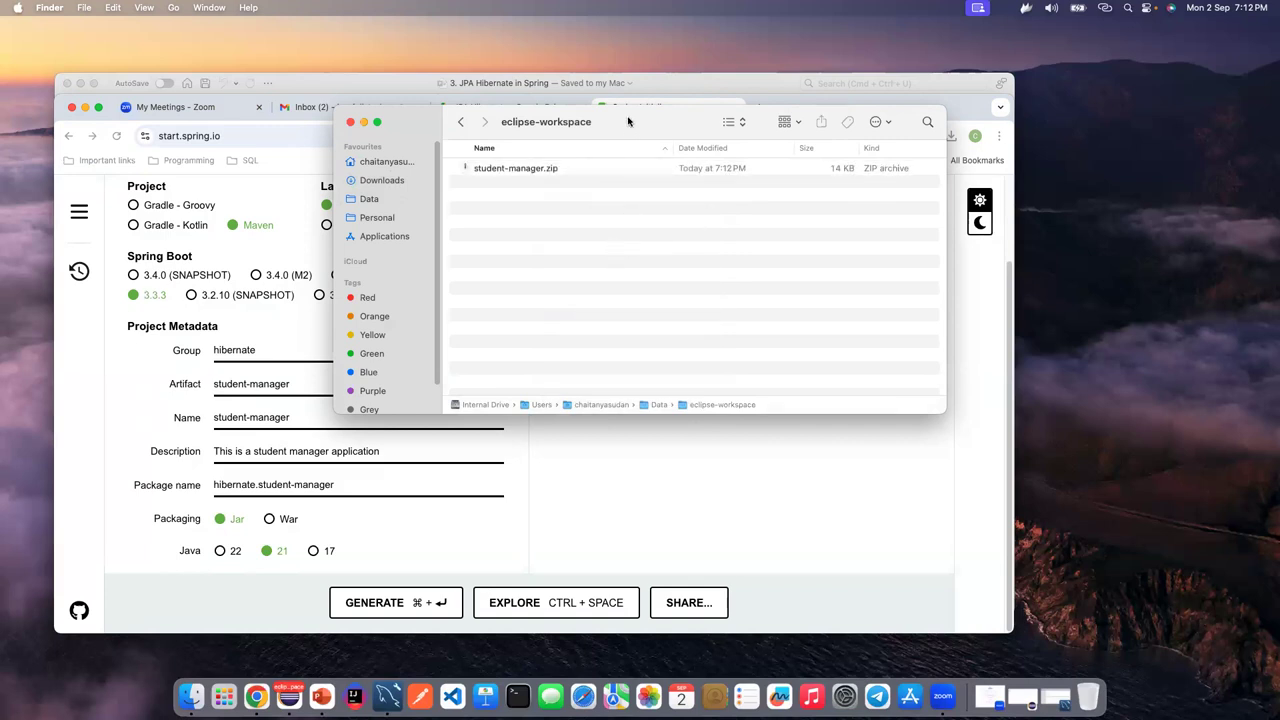
- Extract student-manager.zip in the eclipse-workspace folder with Archive Utility
drag(630, 122, 646, 205)
click(577, 252)
right_click(577, 253)
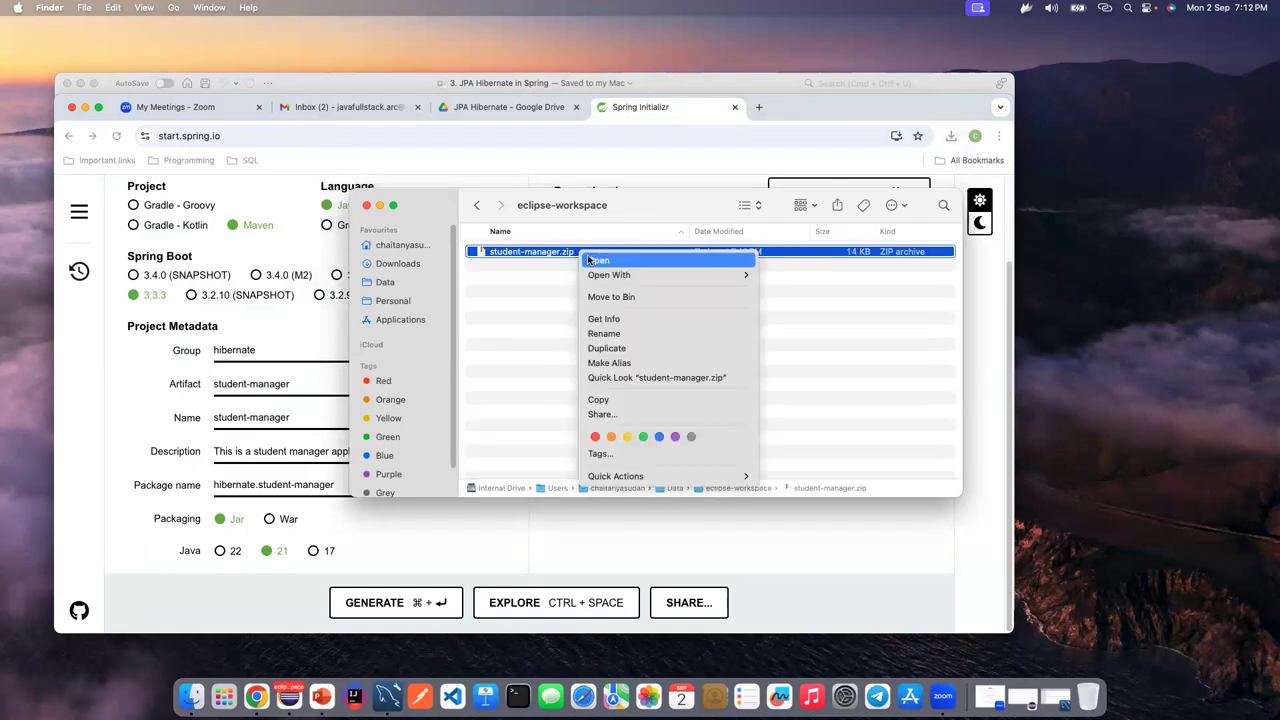
mouse_move(650, 275)
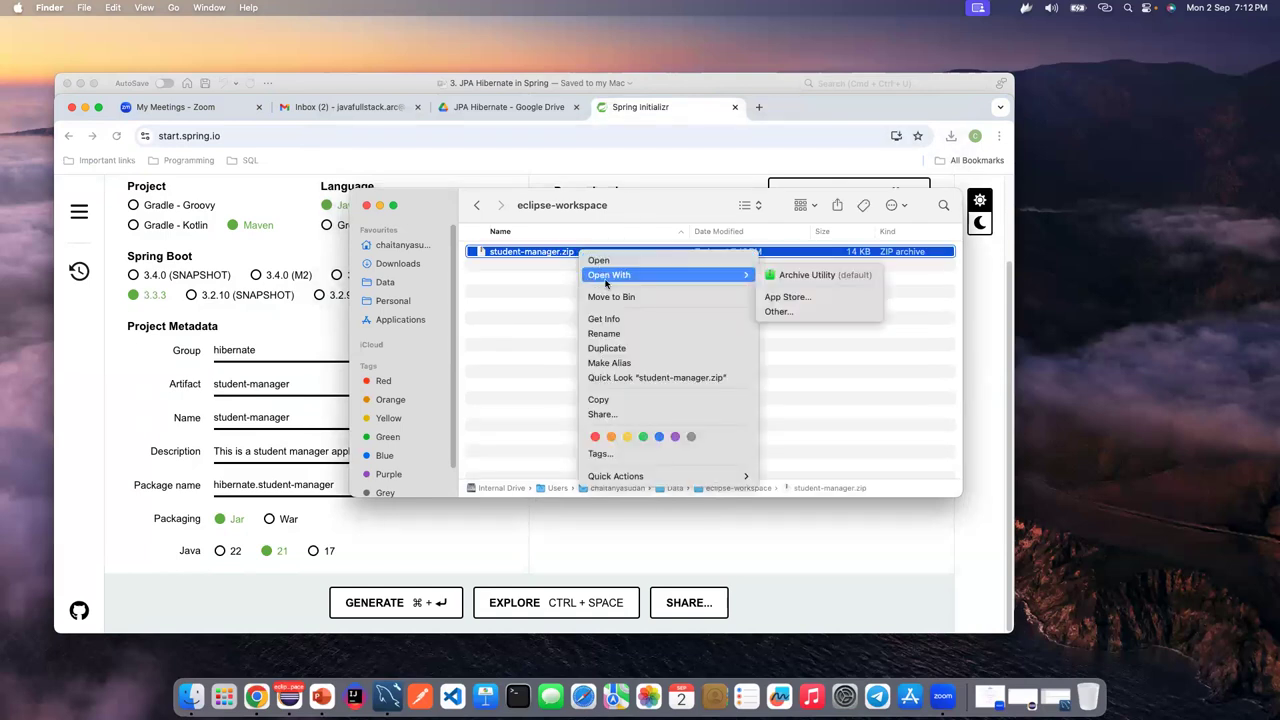
click(808, 276)
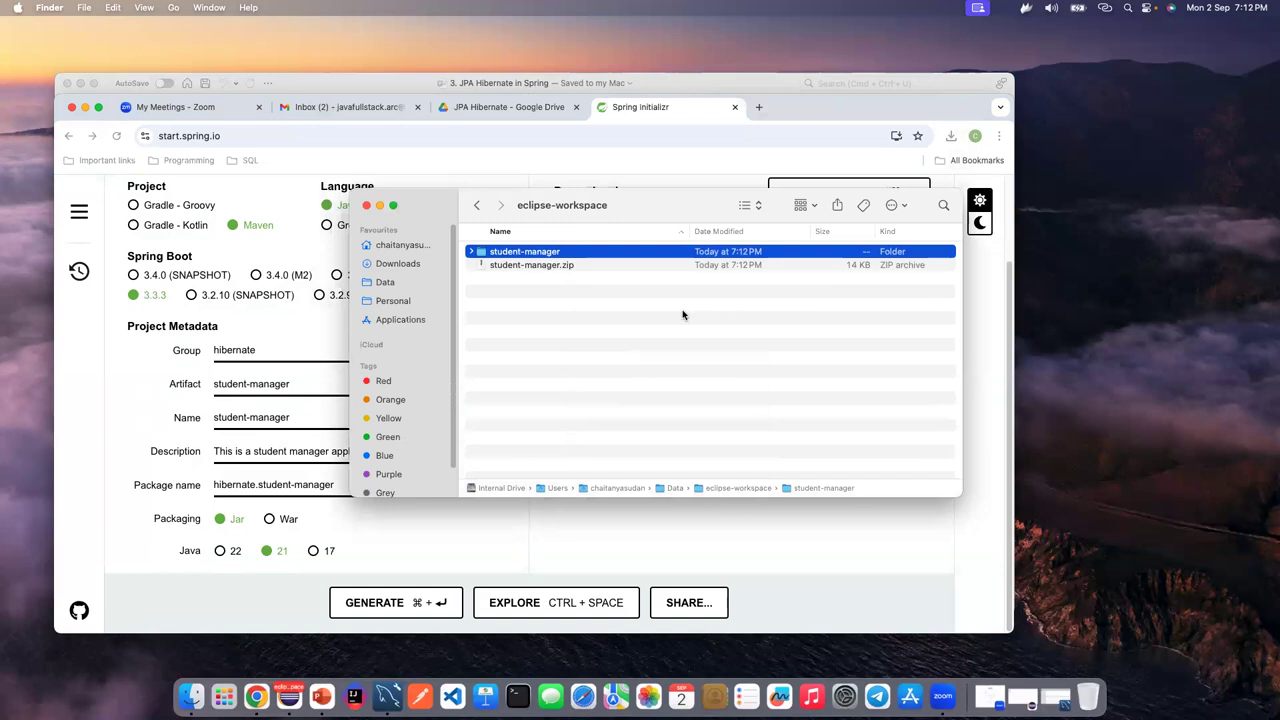
- Minimise the Finder, browser and presentation windows and switch to Eclipse
click(628, 338)
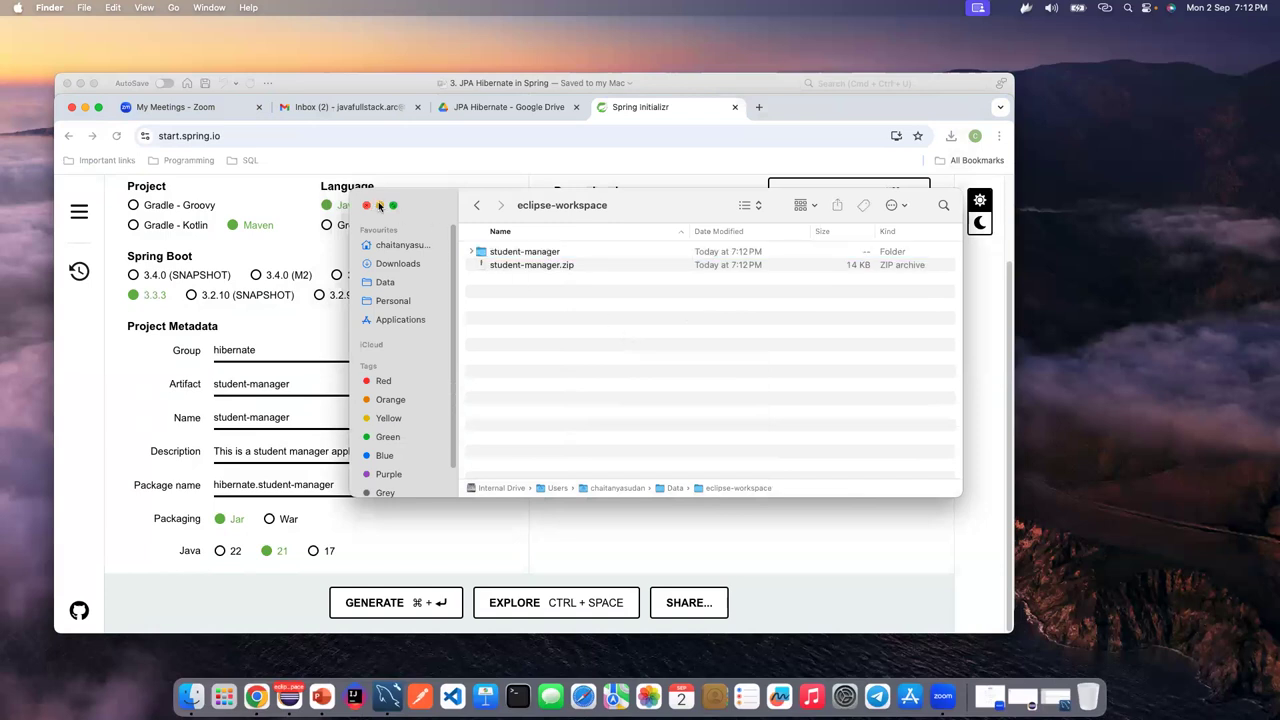
click(379, 205)
click(84, 108)
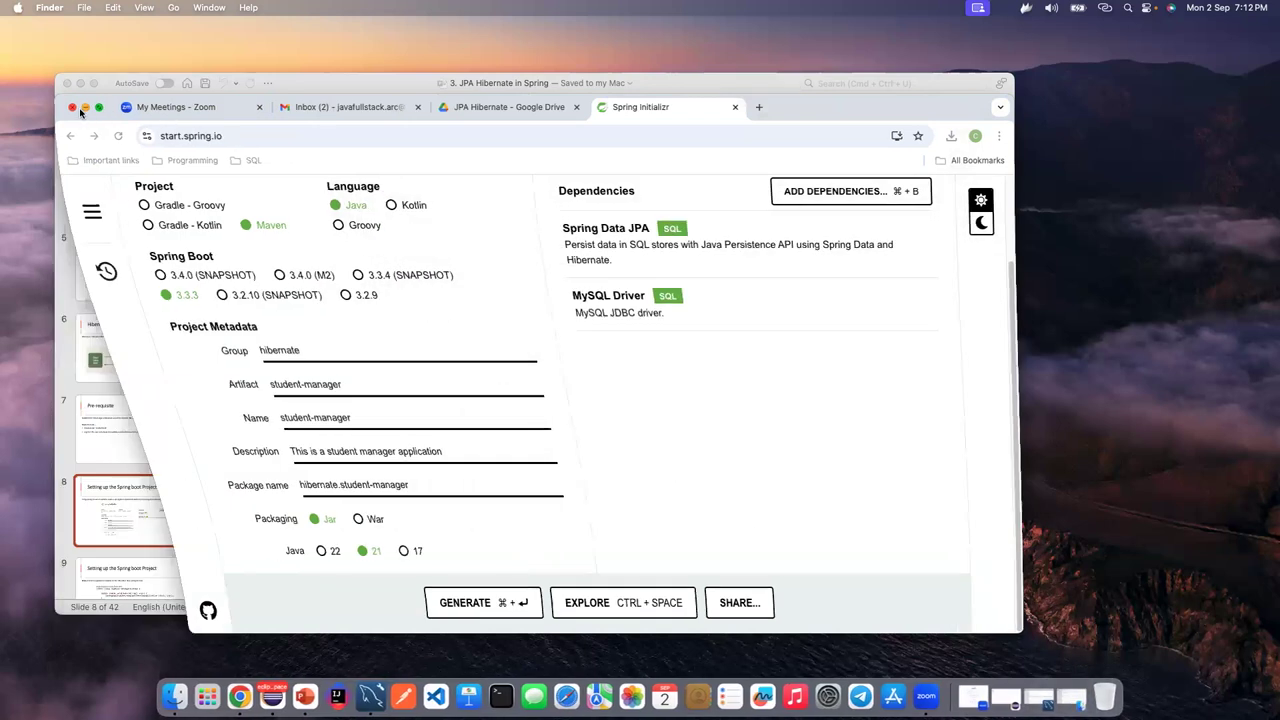
click(80, 84)
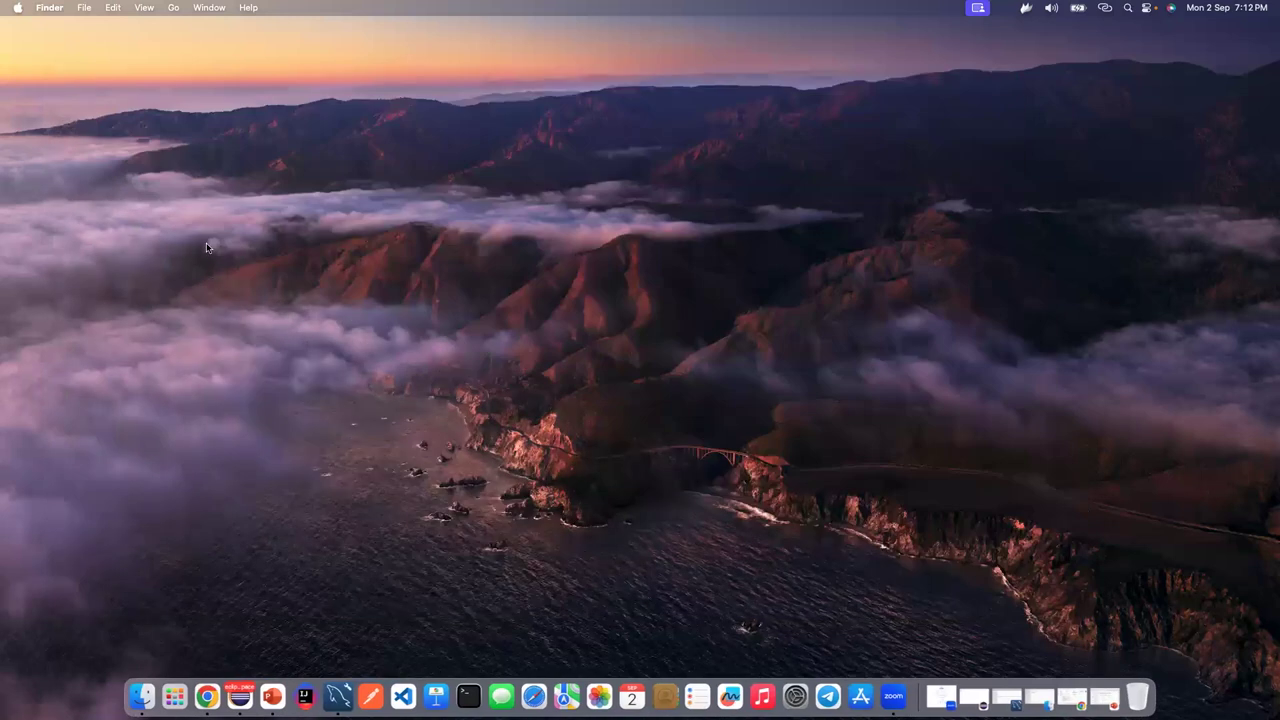
click(241, 695)
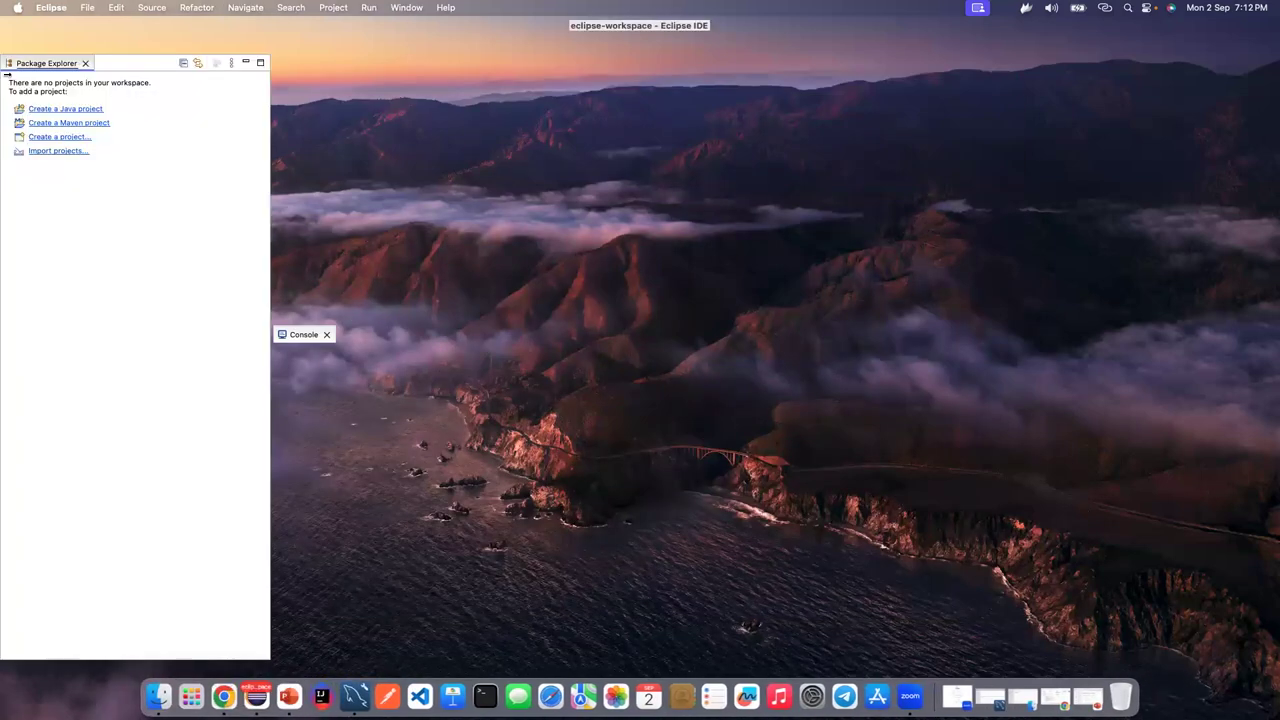
- Import the student-manager folder from eclipse-workspace into Eclipse as a Maven project from the file system
click(85, 10)
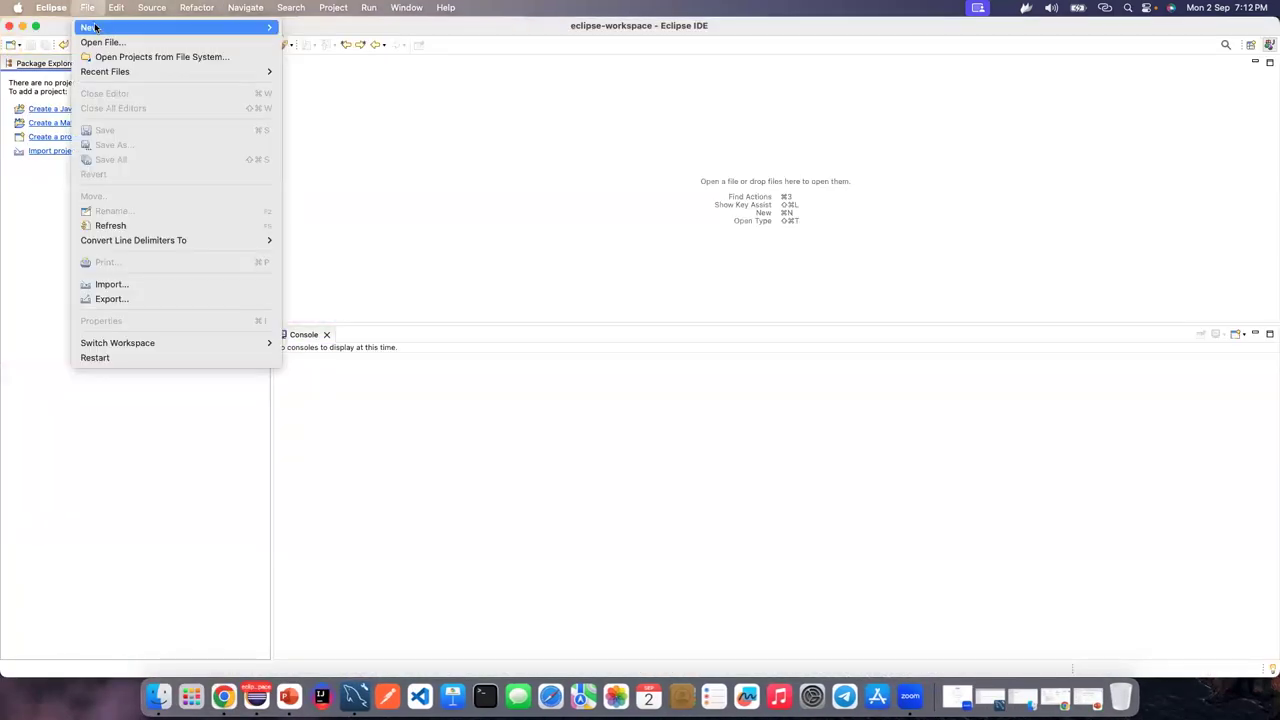
click(102, 57)
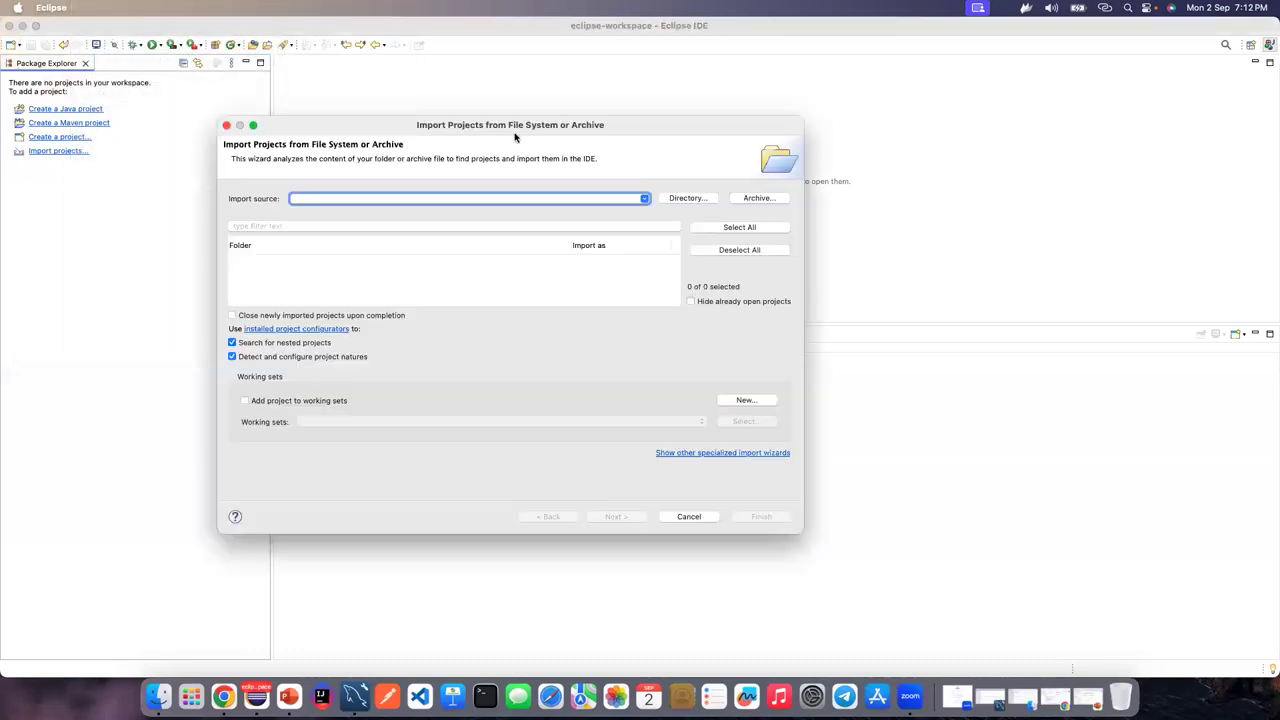
click(704, 200)
click(572, 247)
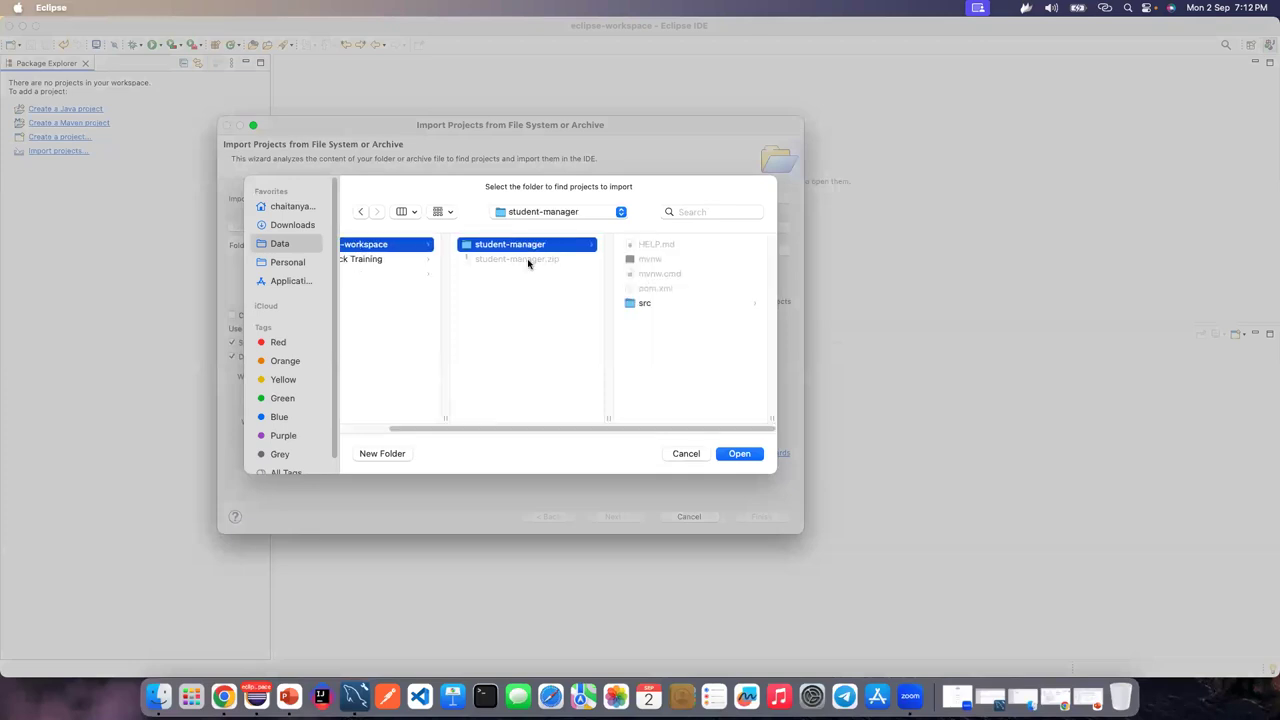
click(738, 454)
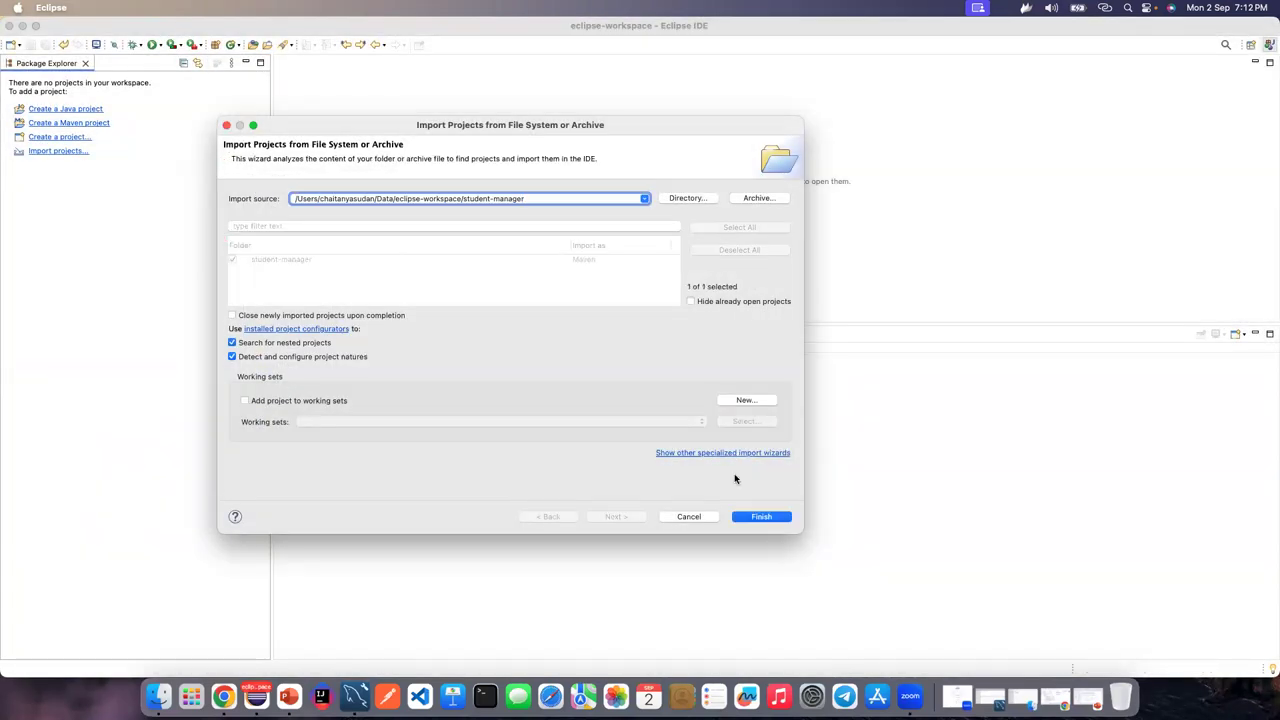
click(752, 517)
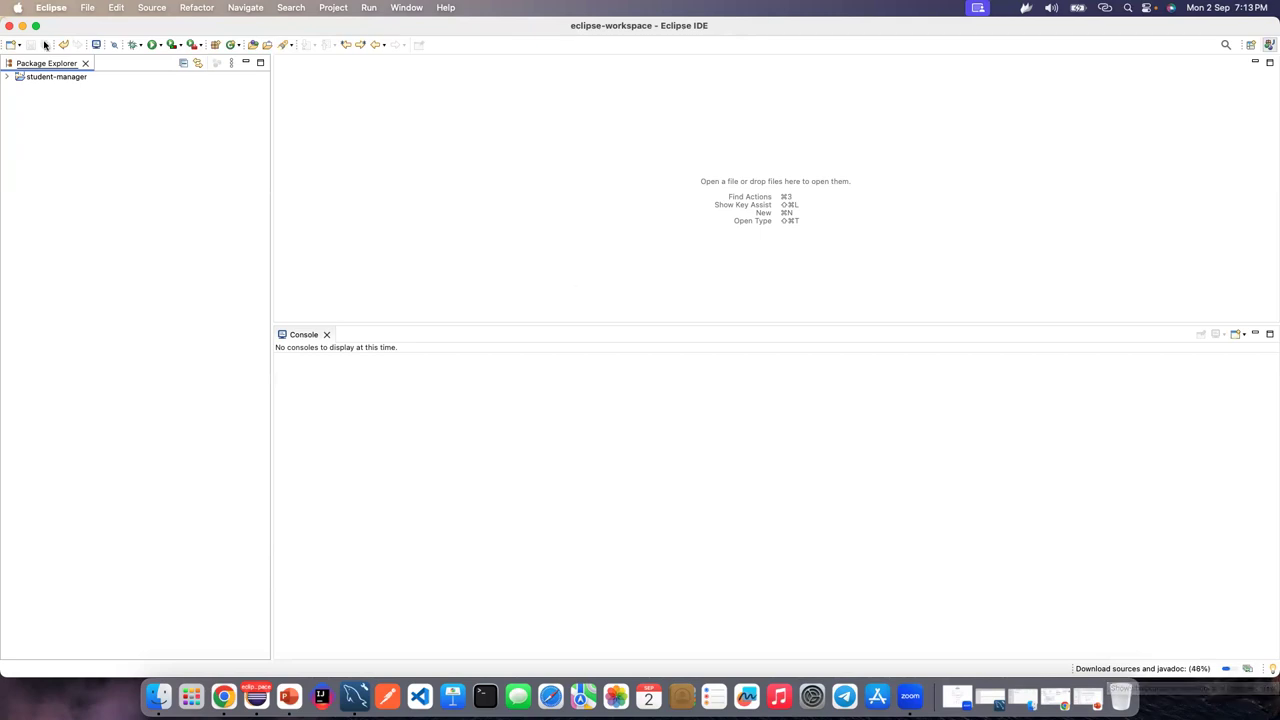
right_click(50, 77)
mouse_move(112, 472)
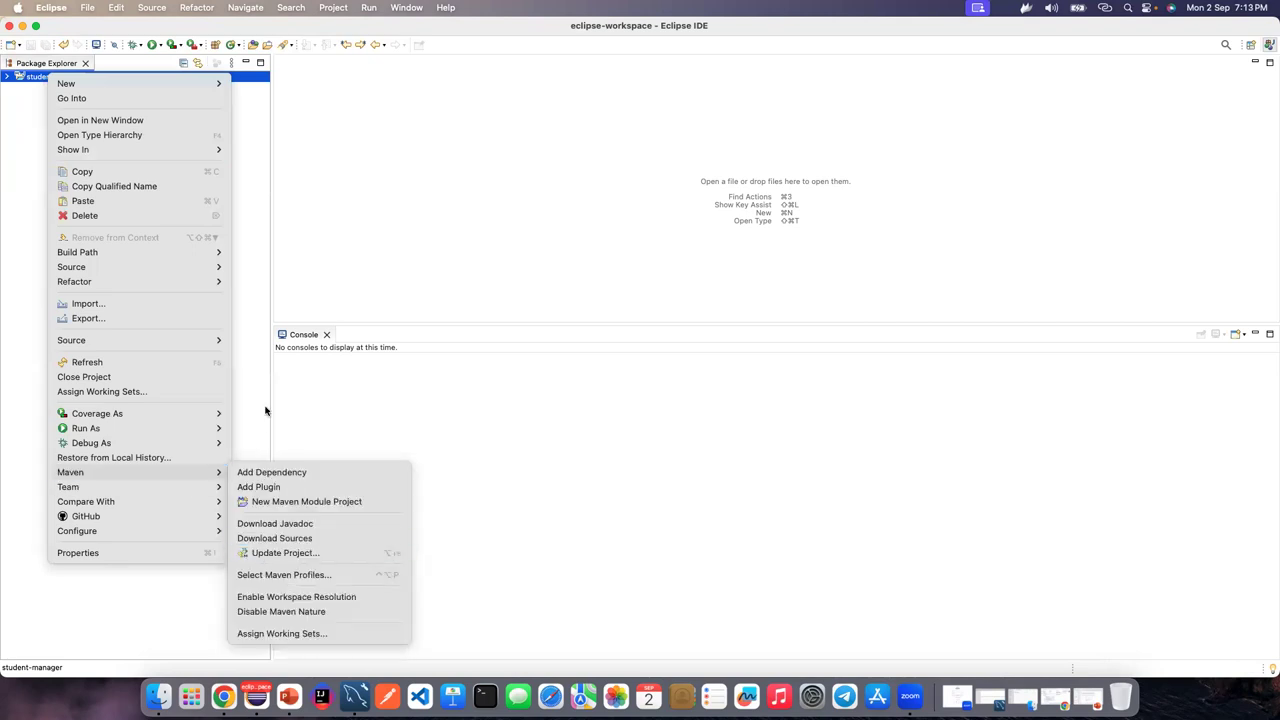
click(270, 356)
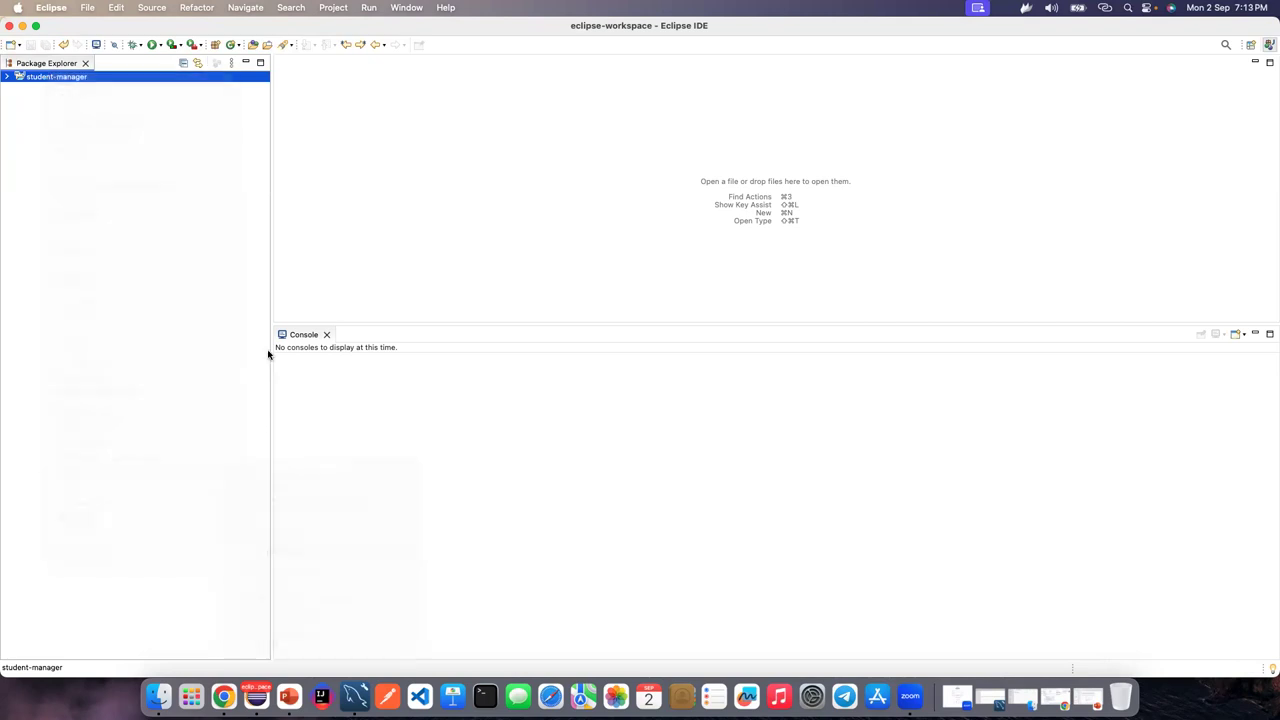
- Expand student-manager down to the hibernate.student_manager package in src/main/java and open StudentManagerApplication.java in the editor
click(7, 77)
click(15, 88)
click(25, 99)
click(34, 111)
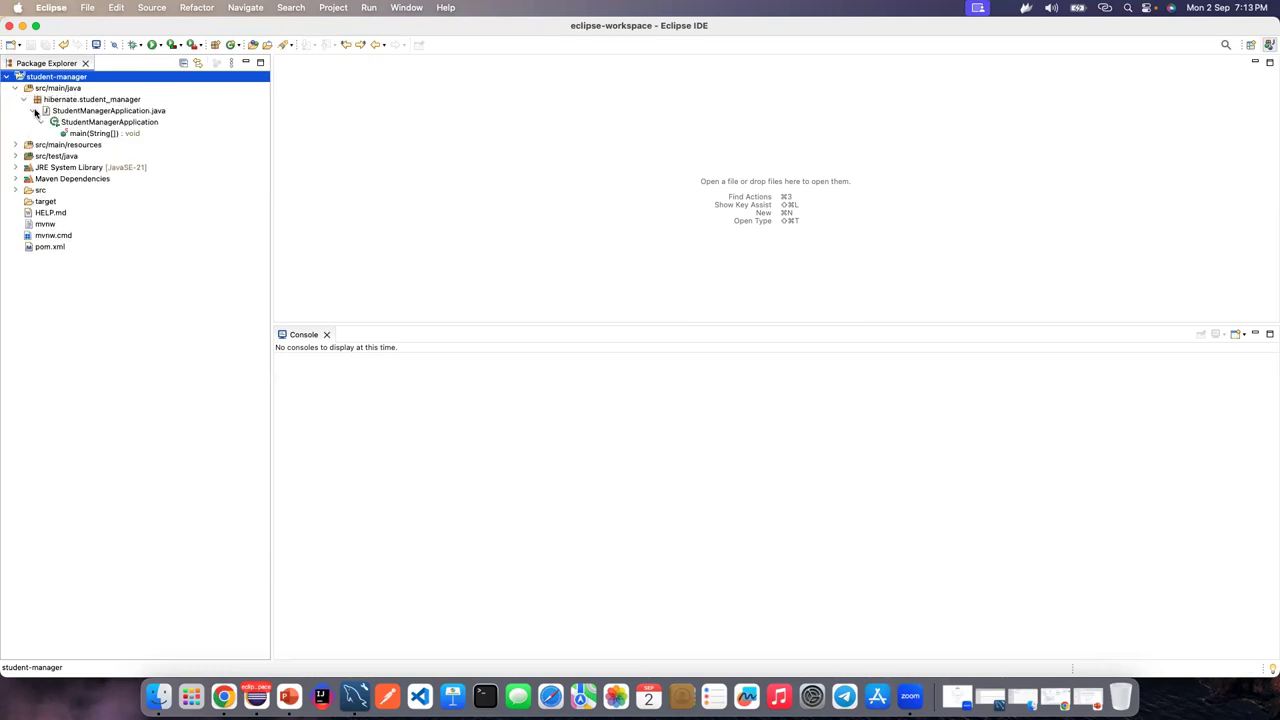
click(34, 111)
click(64, 111)
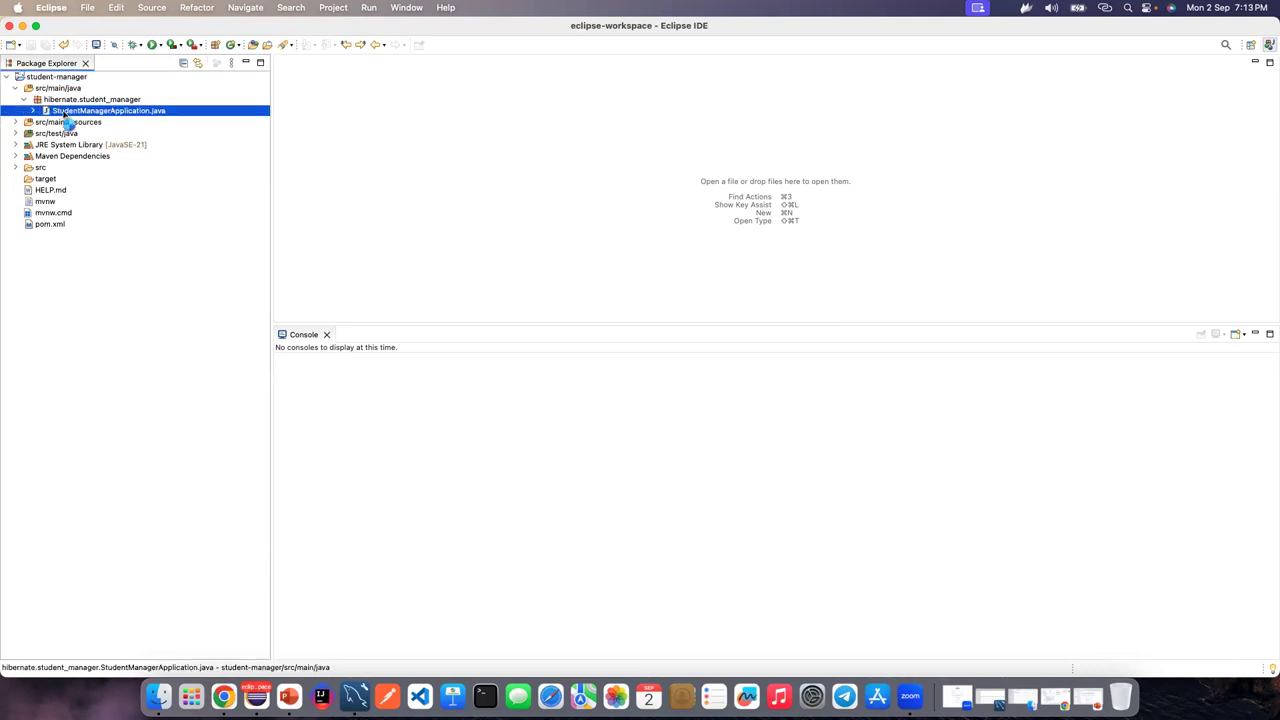
double_click(64, 111)
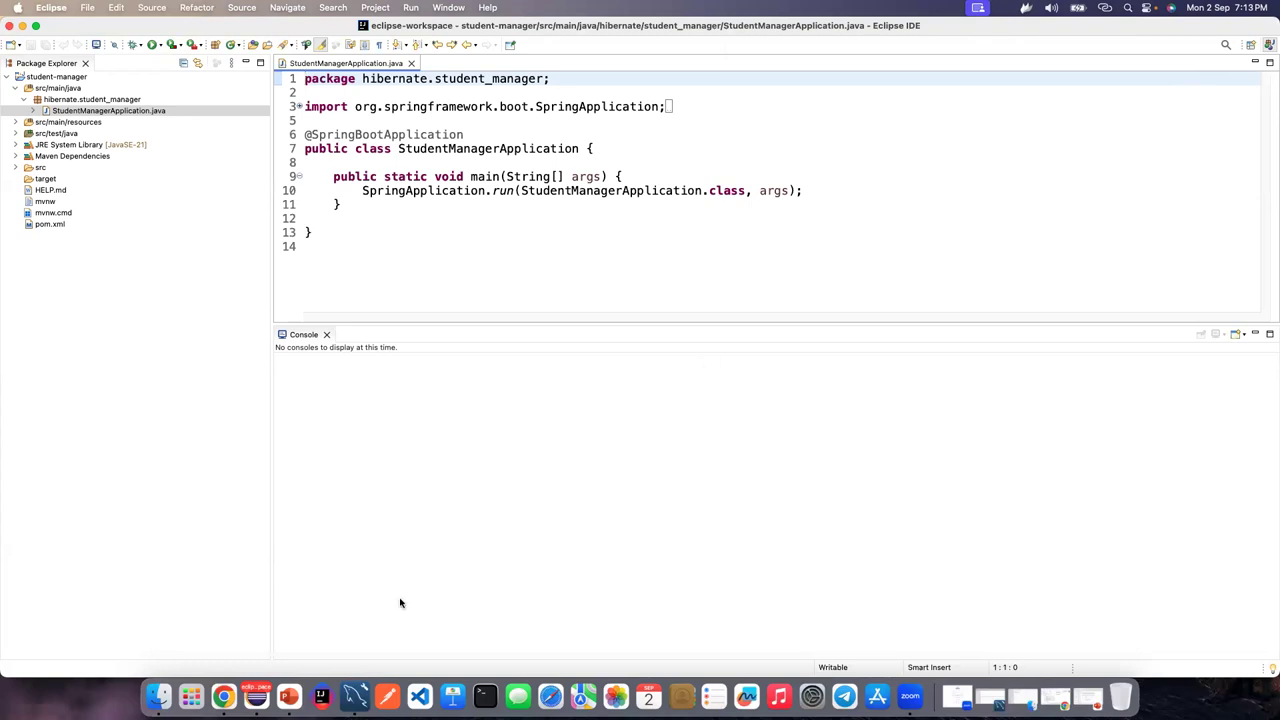
- Switch to the JPA Hibernate in Spring presentation in PowerPoint
click(273, 686)
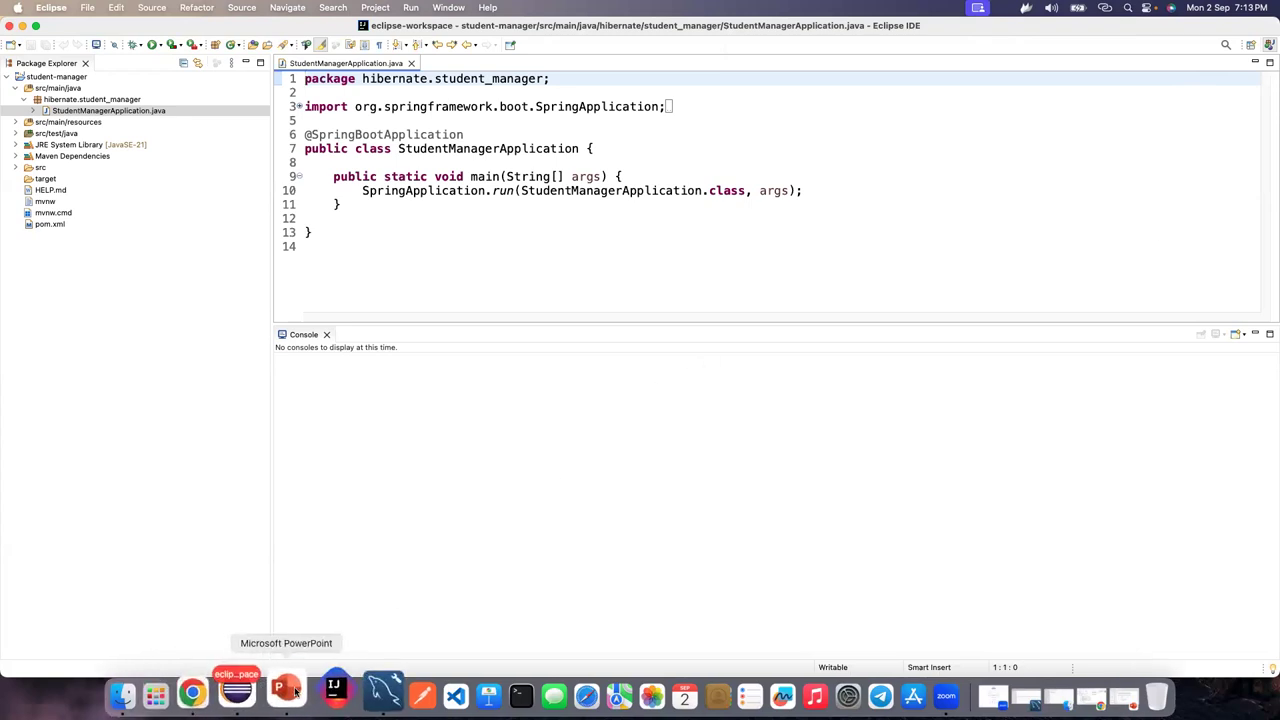